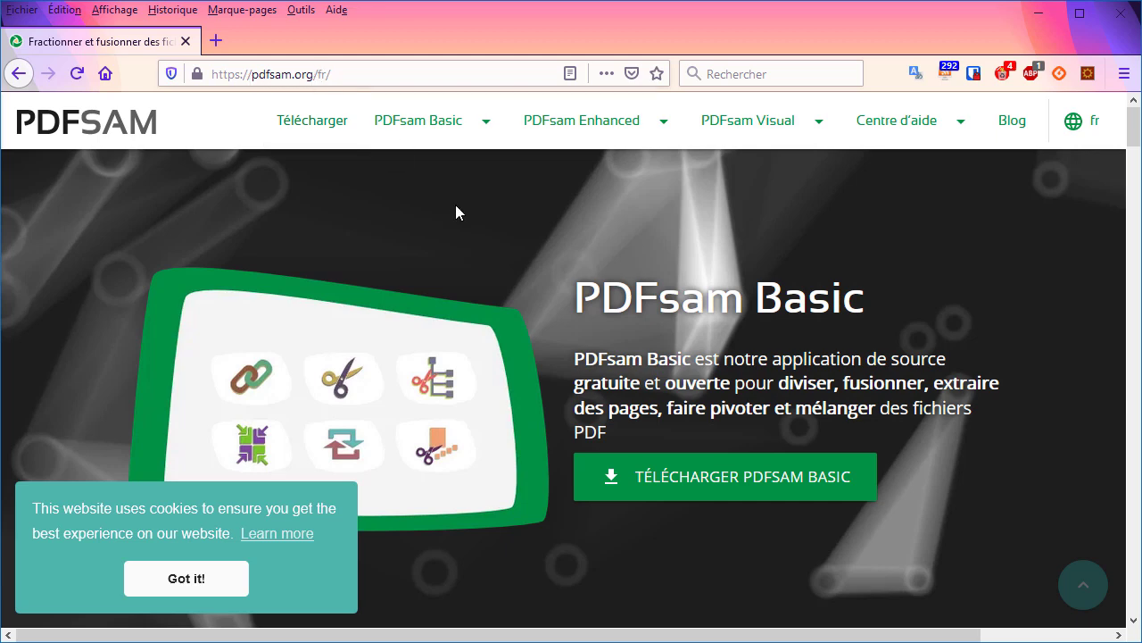
# Step: Look through the PDFsam home page and open the PDFsam Basic download page
pyautogui.scroll(-10, 761, 422)
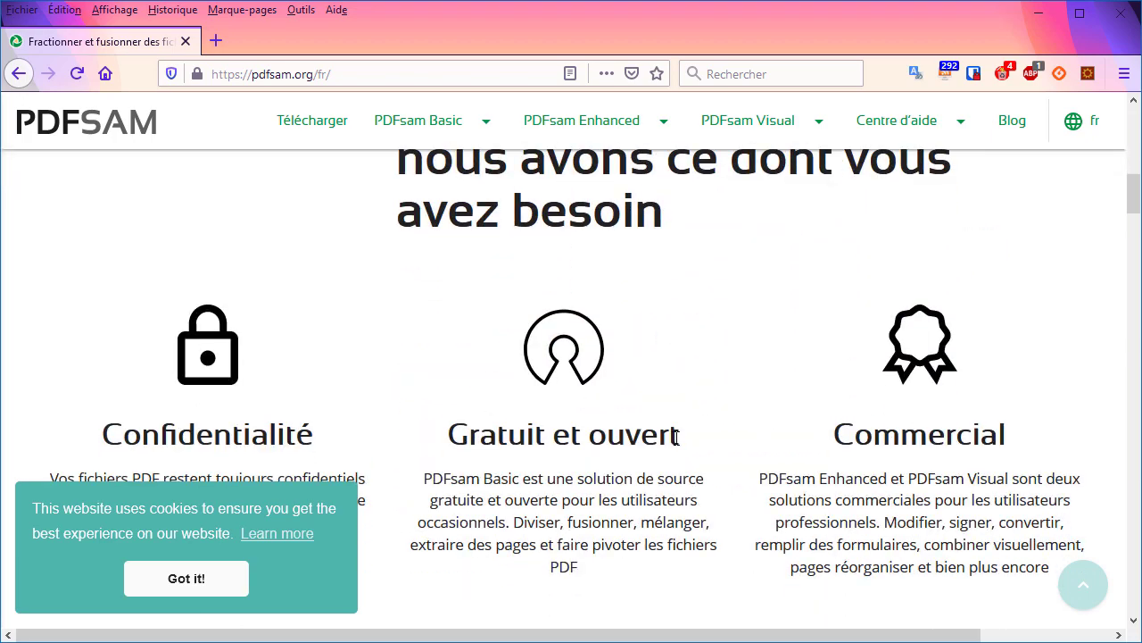
pyautogui.scroll(-6, 678, 437)
pyautogui.scroll(15, 679, 437)
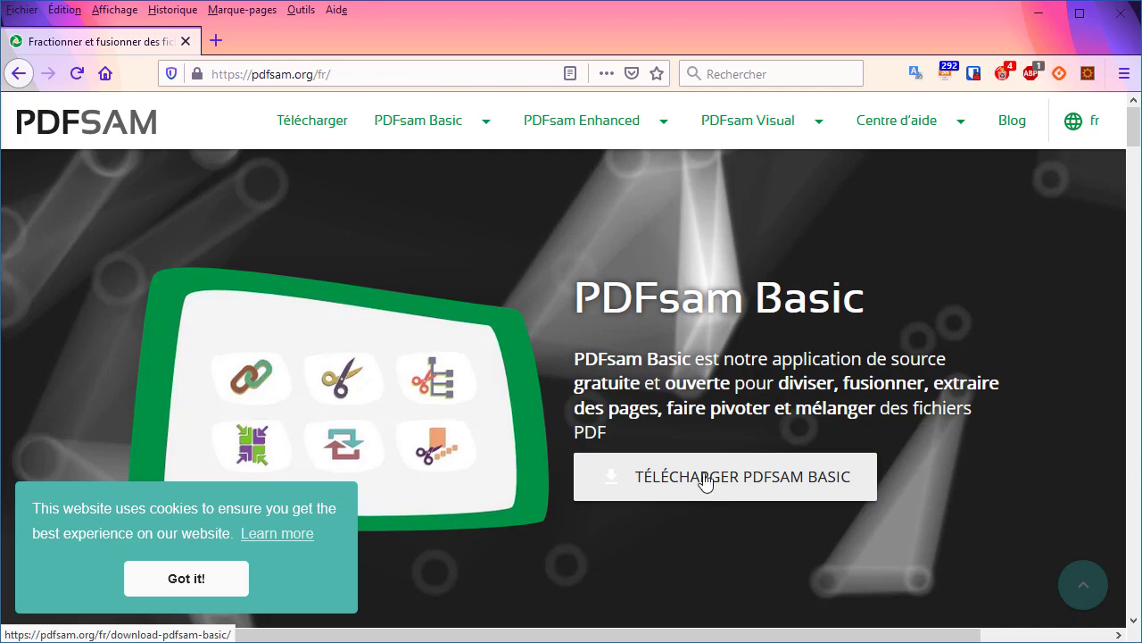
pyautogui.click(705, 478)
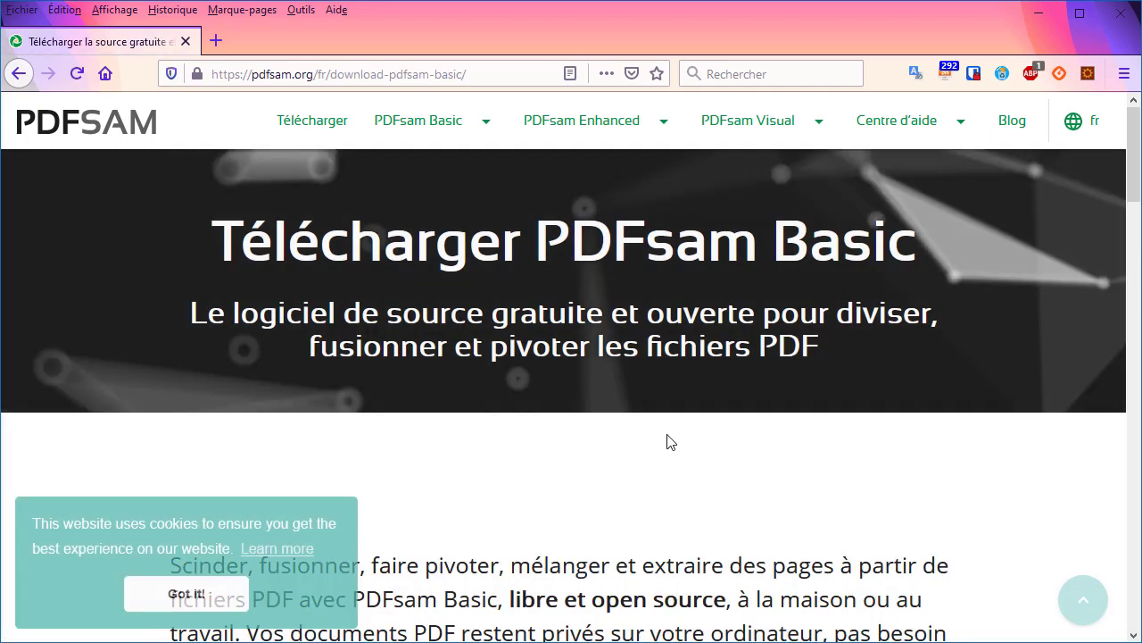
# Step: Dismiss the cookie notice and examine the Windows, Mac OS and Linux downloads offered for PDFsam Basic
pyautogui.scroll(-2, 665, 438)
pyautogui.scroll(-5, 661, 431)
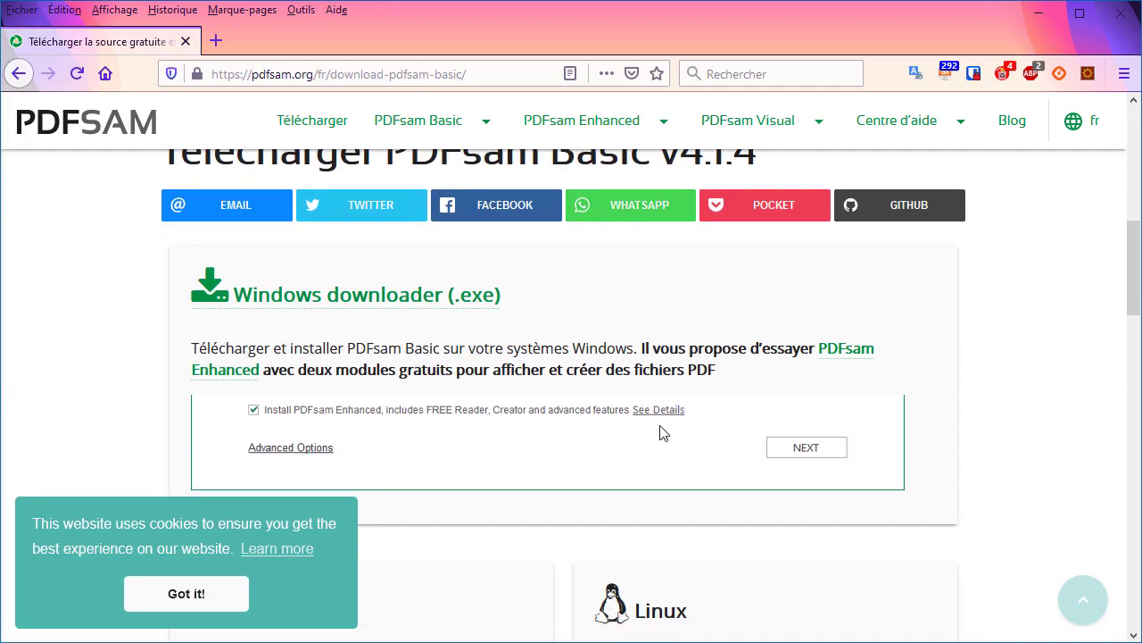
pyautogui.scroll(-3, 668, 434)
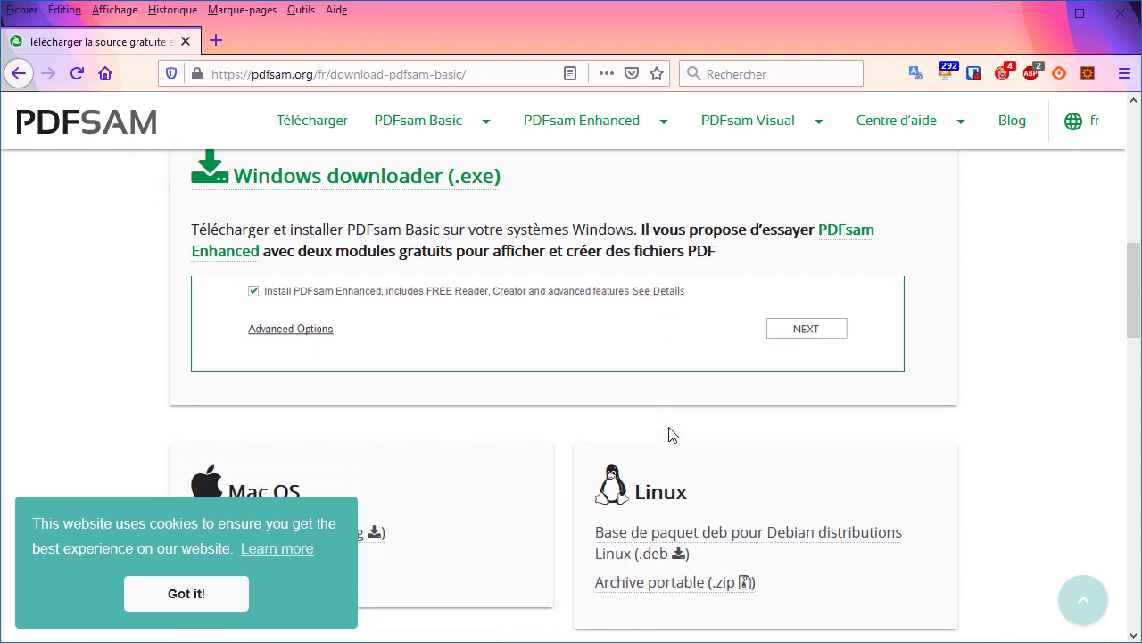
pyautogui.scroll(1, 393, 414)
pyautogui.click(217, 595)
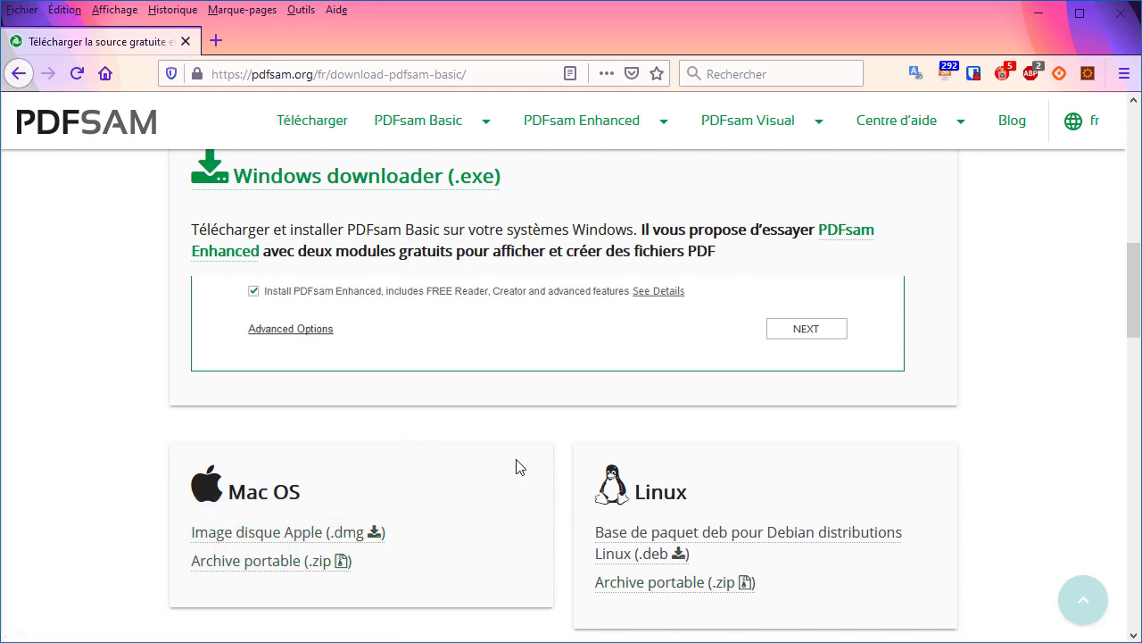
pyautogui.scroll(1, 520, 466)
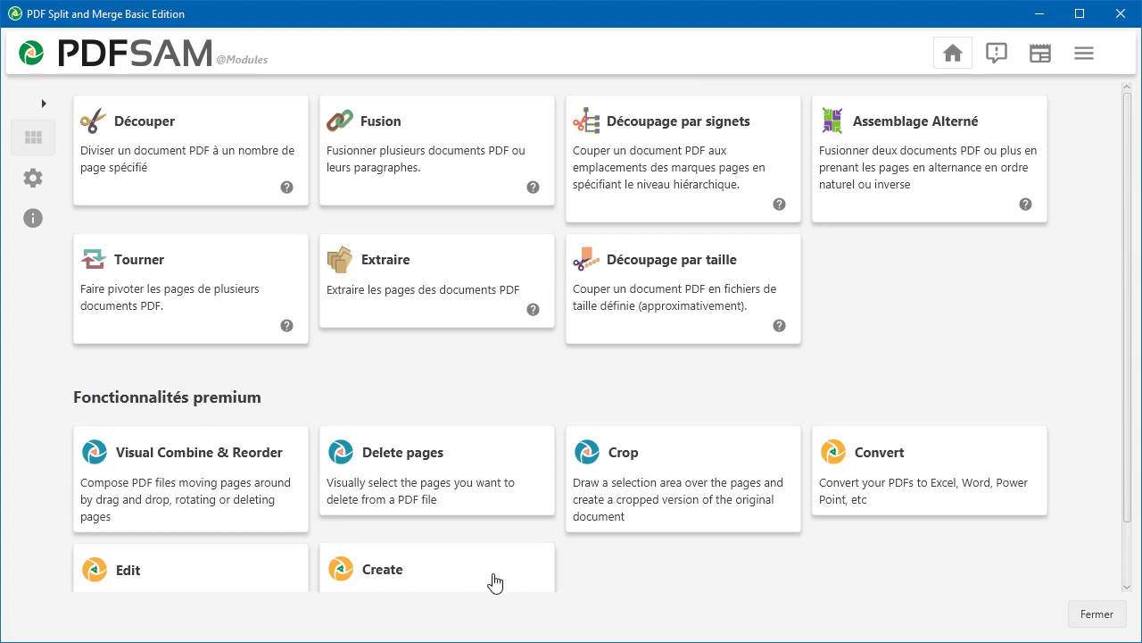
# Step: Examine the free and premium modules in PDFsam Basic, including the web page describing the premium Convert feature
pyautogui.scroll(-1, 496, 582)
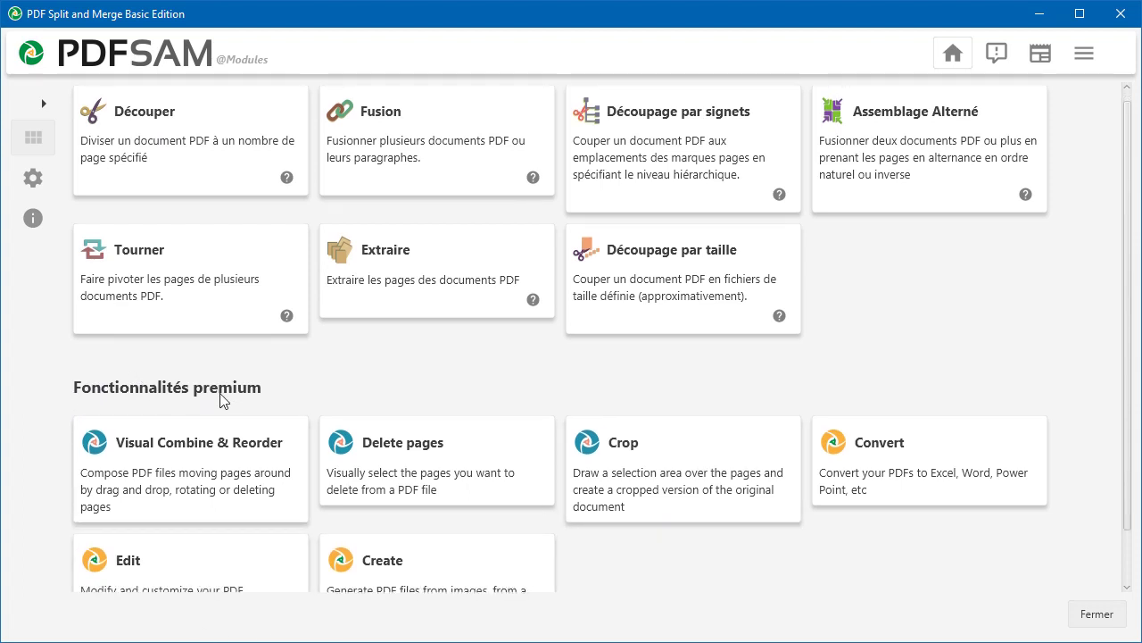
pyautogui.scroll(1, 241, 416)
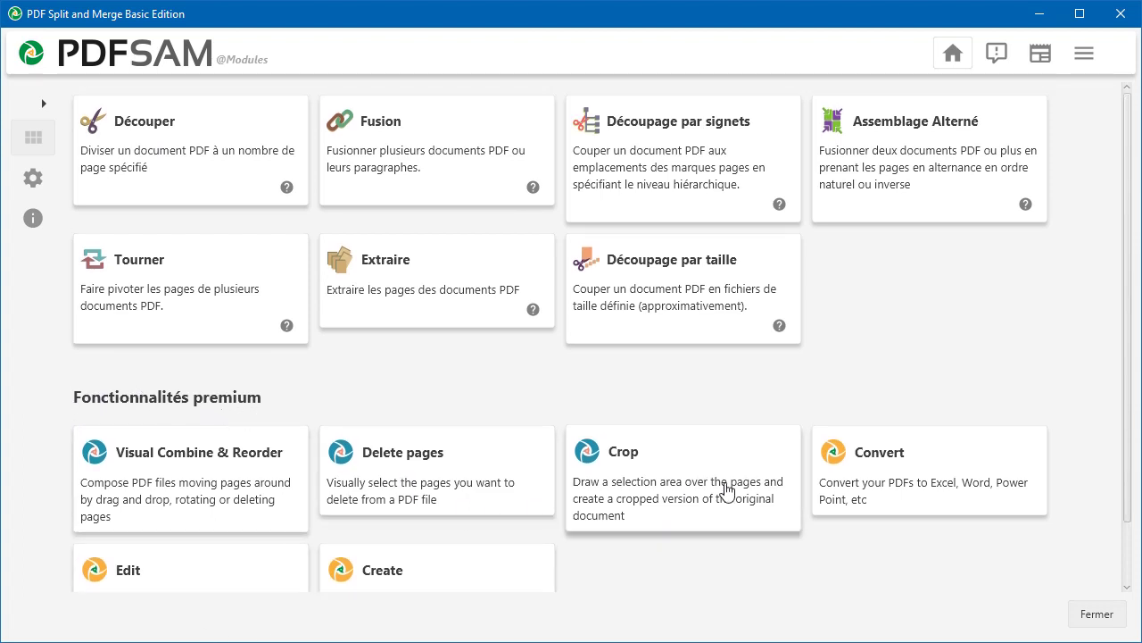
pyautogui.click(850, 470)
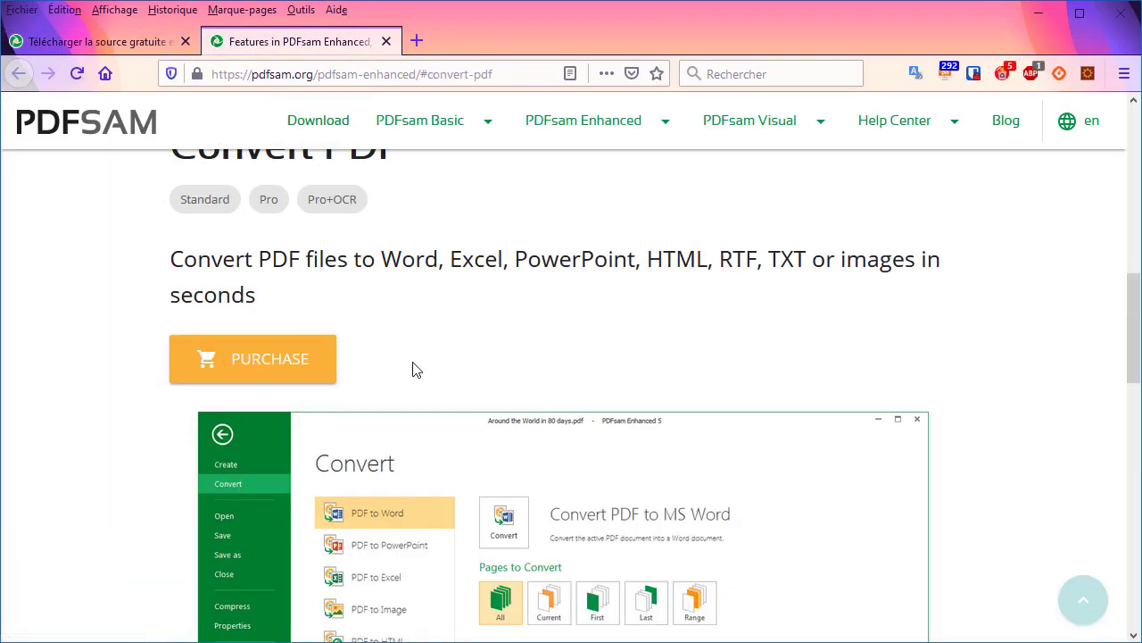
pyautogui.click(128, 41)
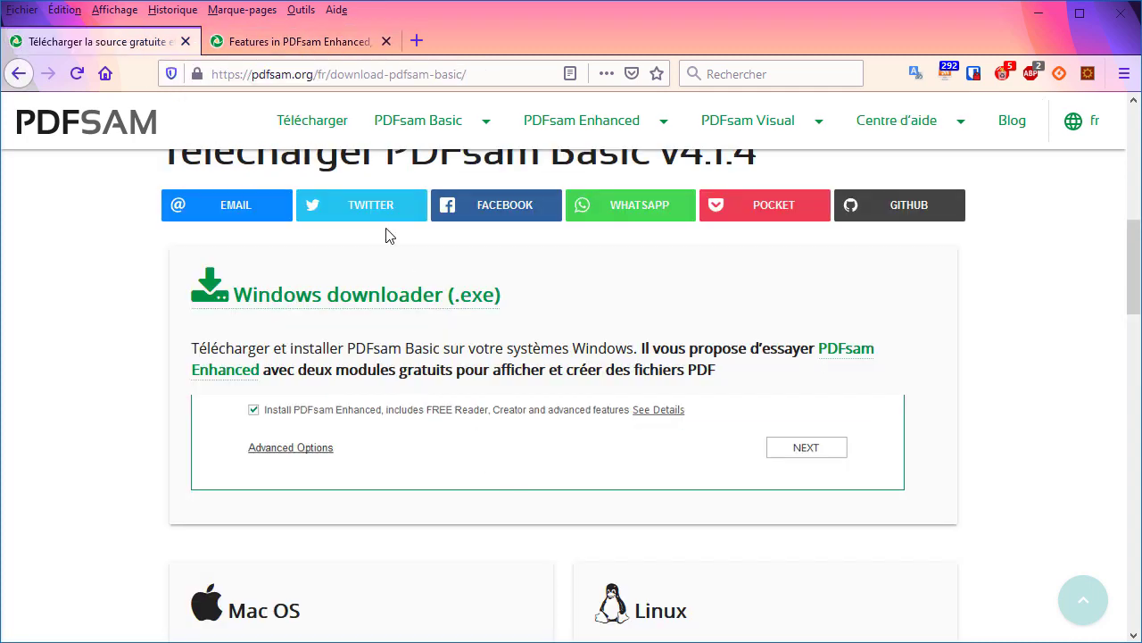
pyautogui.click(1040, 15)
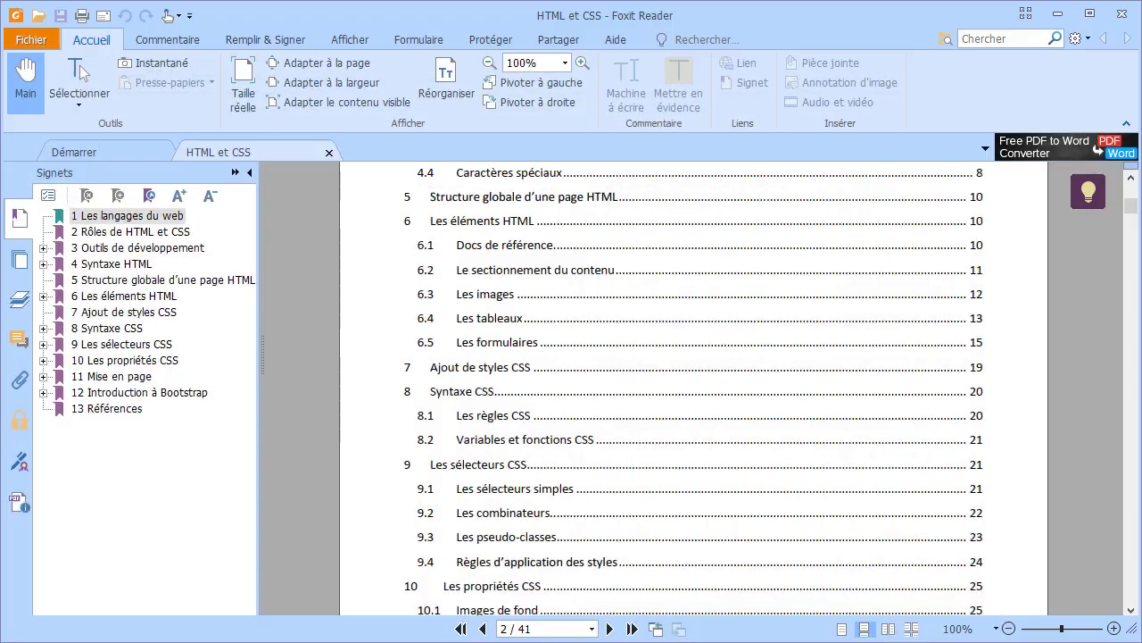
# Step: Examine the table of contents and the section 3 bookmarks of the HTML et CSS document in Foxit Reader
pyautogui.scroll(4, 510, 326)
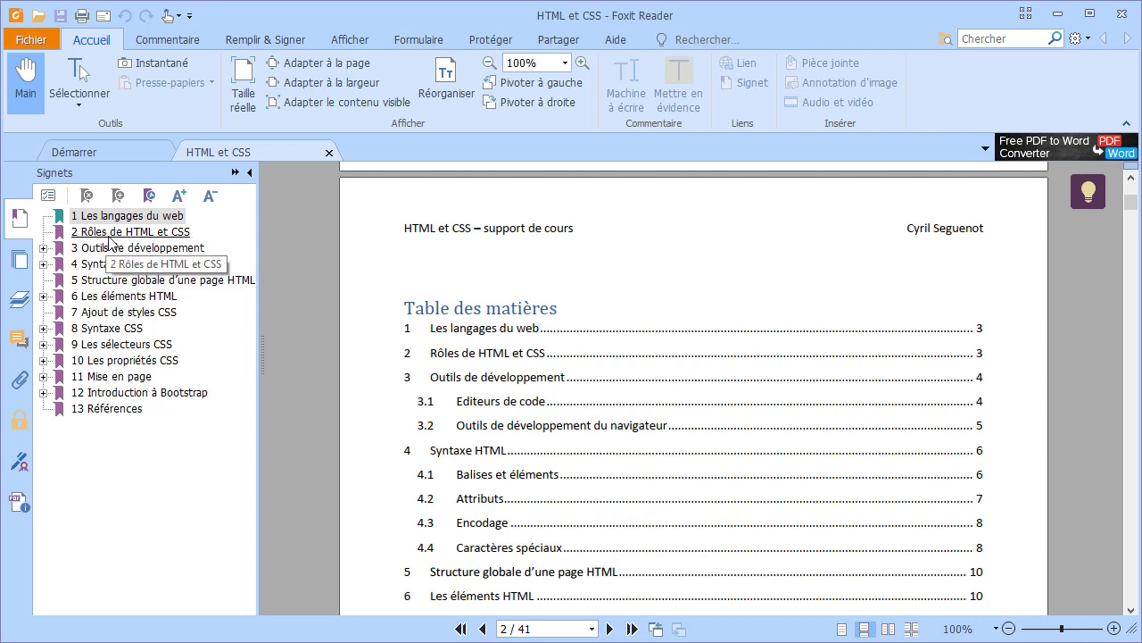
pyautogui.click(43, 250)
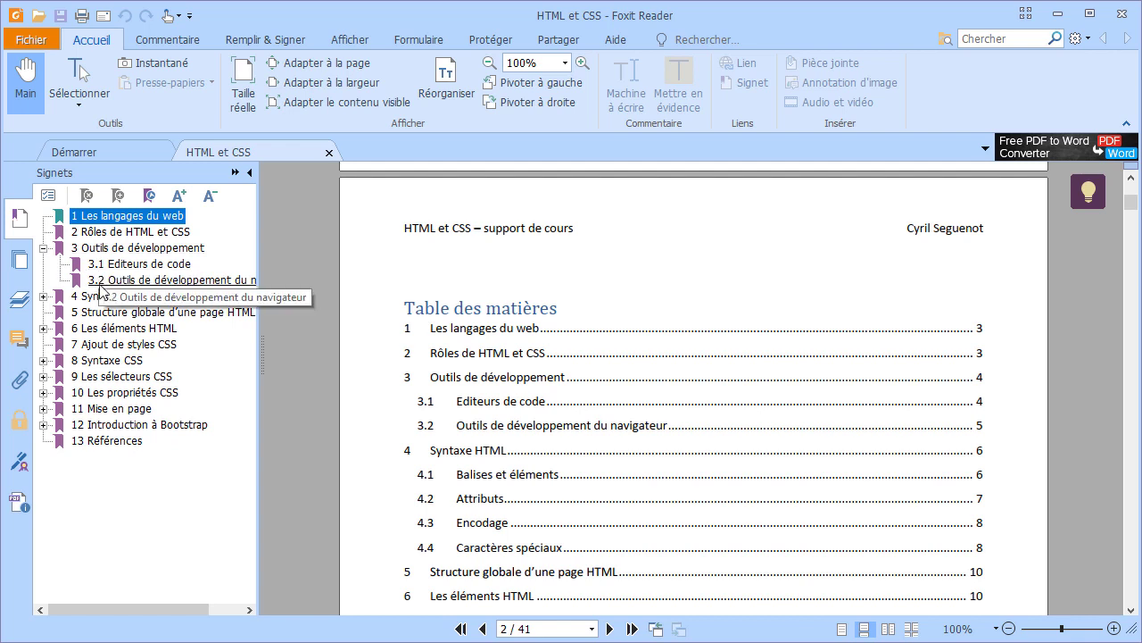
pyautogui.click(43, 250)
pyautogui.click(1056, 13)
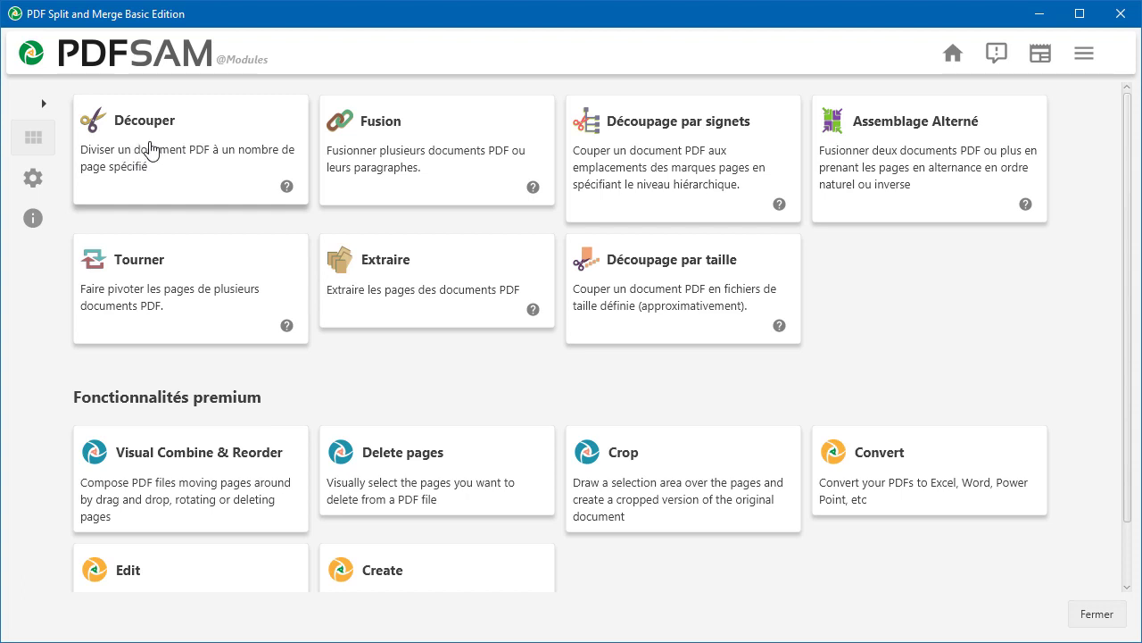
# Step: Open the Découper module and load Cours HTML et CSS.pdf from the PDF folder inside Temp
pyautogui.click(150, 151)
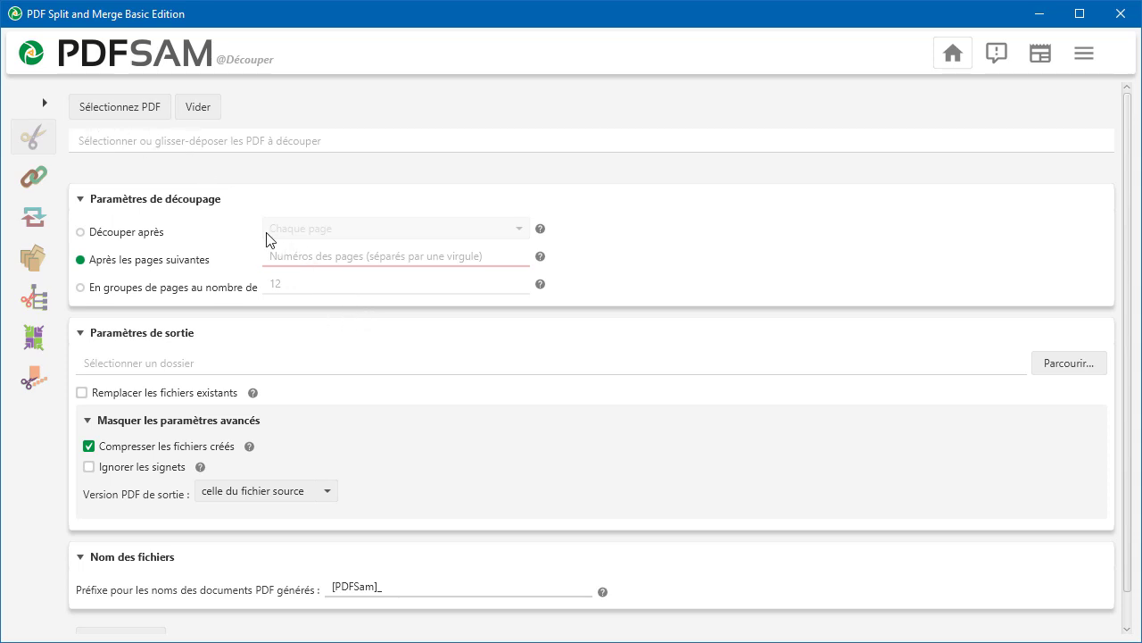
pyautogui.click(117, 113)
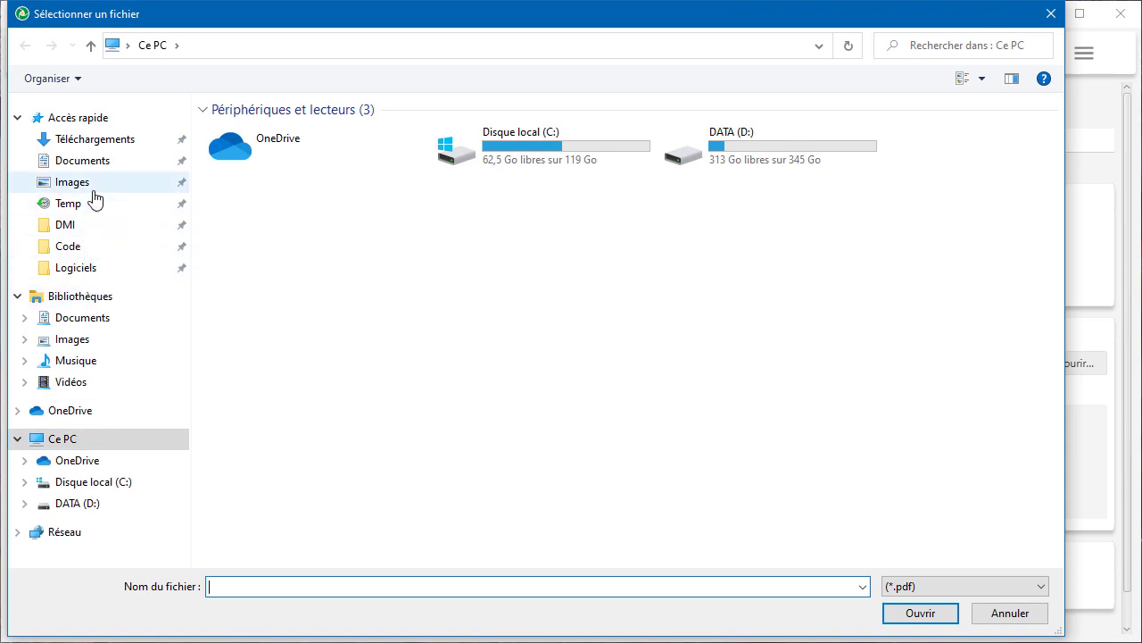
pyautogui.click(68, 205)
pyautogui.doubleClick(247, 131)
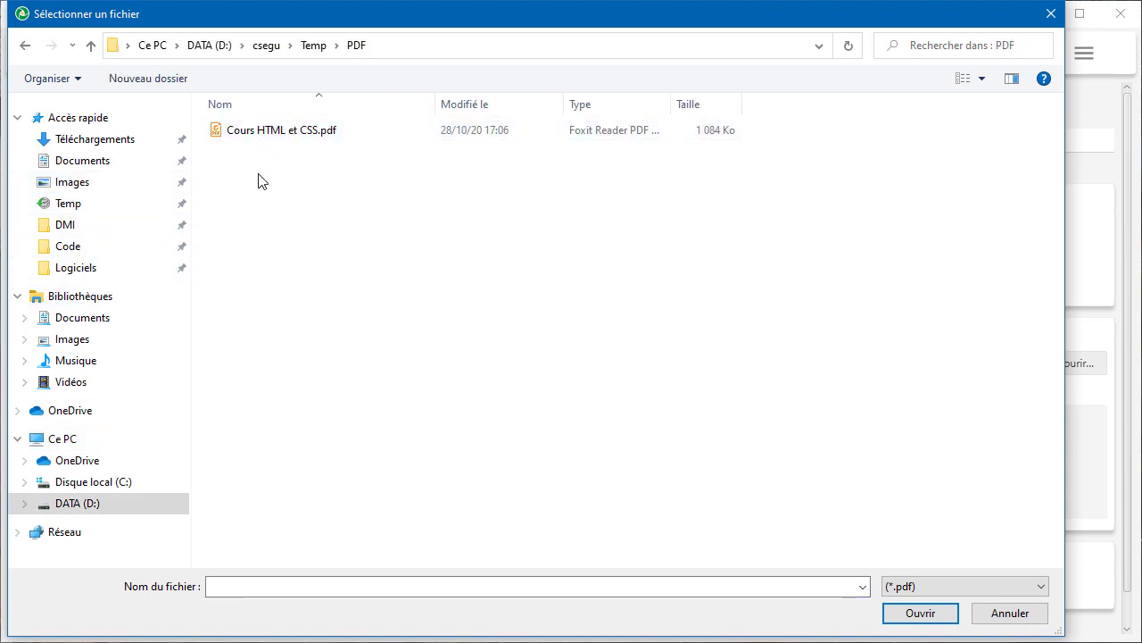
pyautogui.click(249, 133)
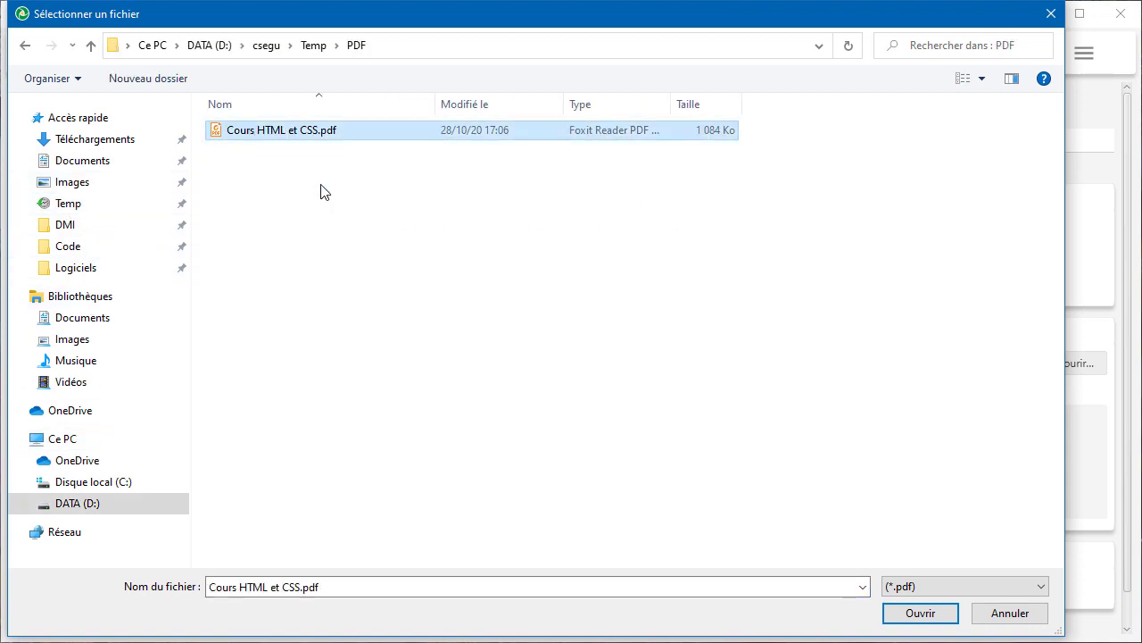
pyautogui.click(920, 614)
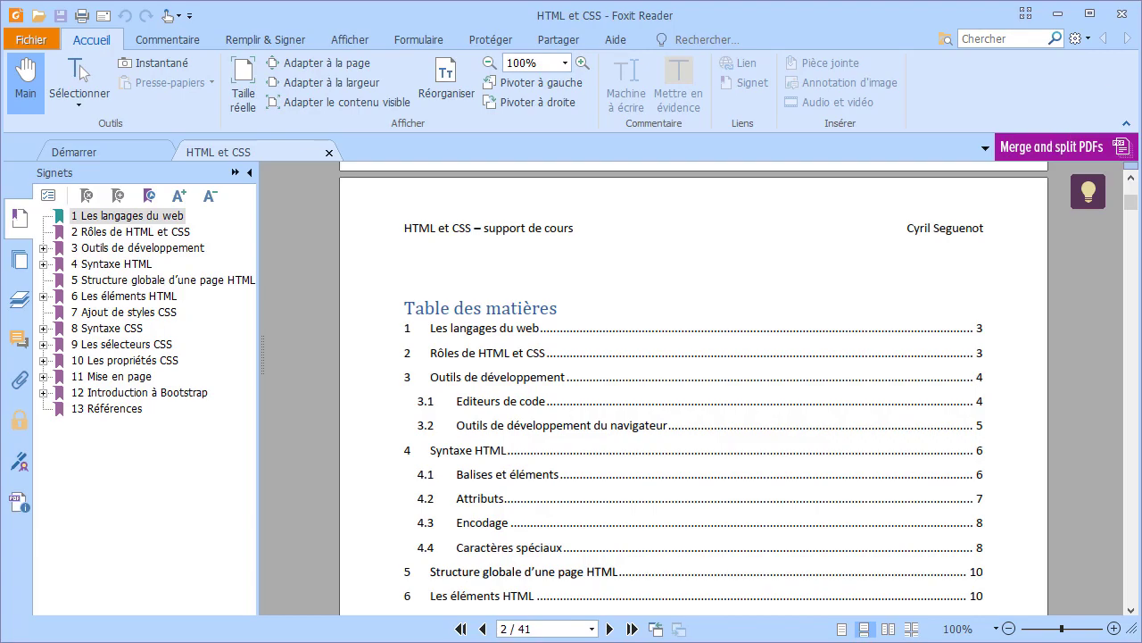
# Step: Switch back to PDFsam, choose splitting after "Chaque page" and review the even and odd page alternatives
pyautogui.click(1053, 16)
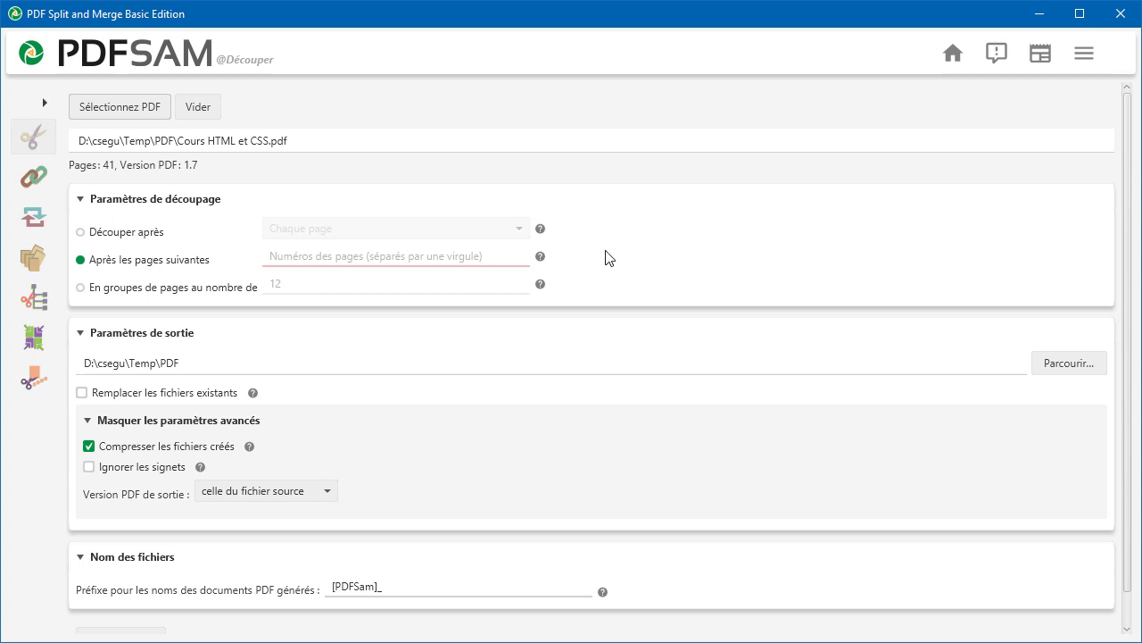
pyautogui.click(131, 233)
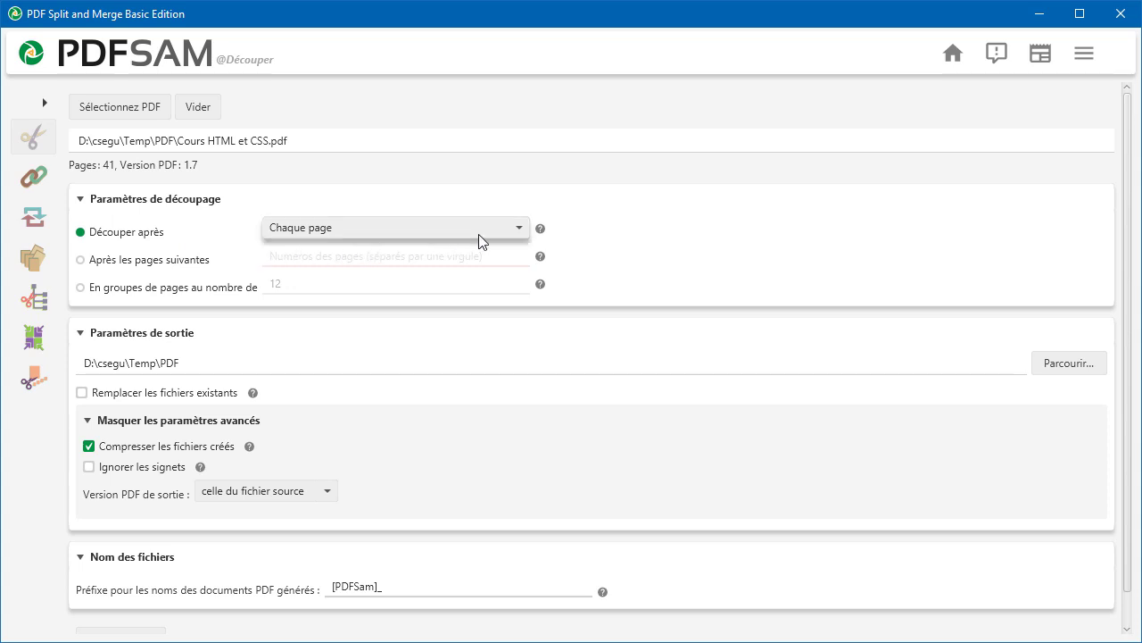
pyautogui.click(523, 228)
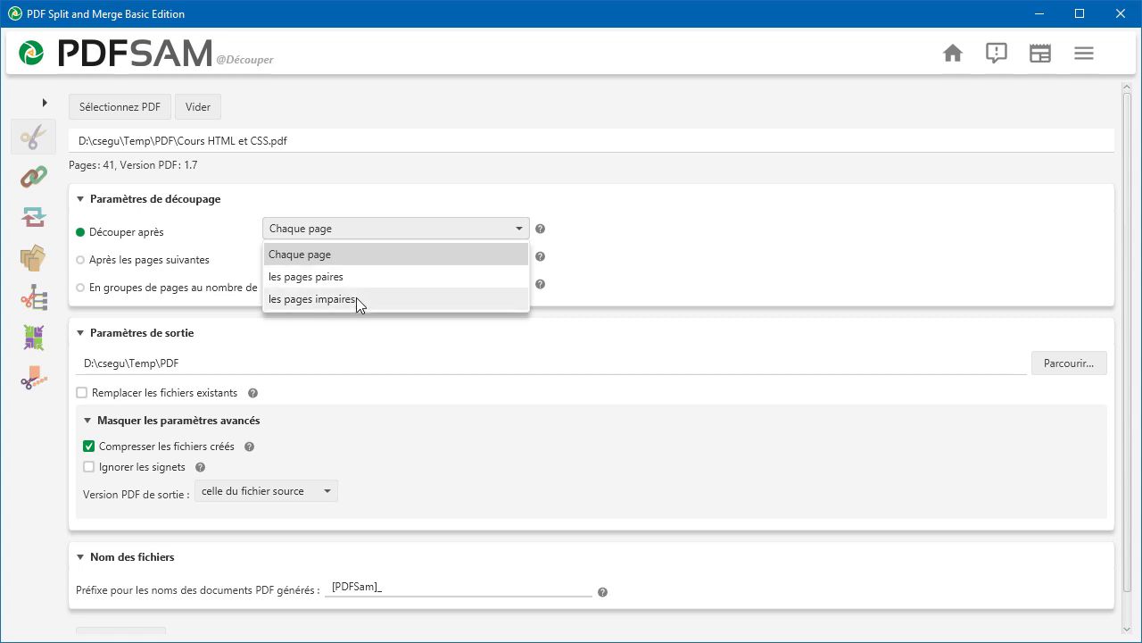
pyautogui.click(443, 210)
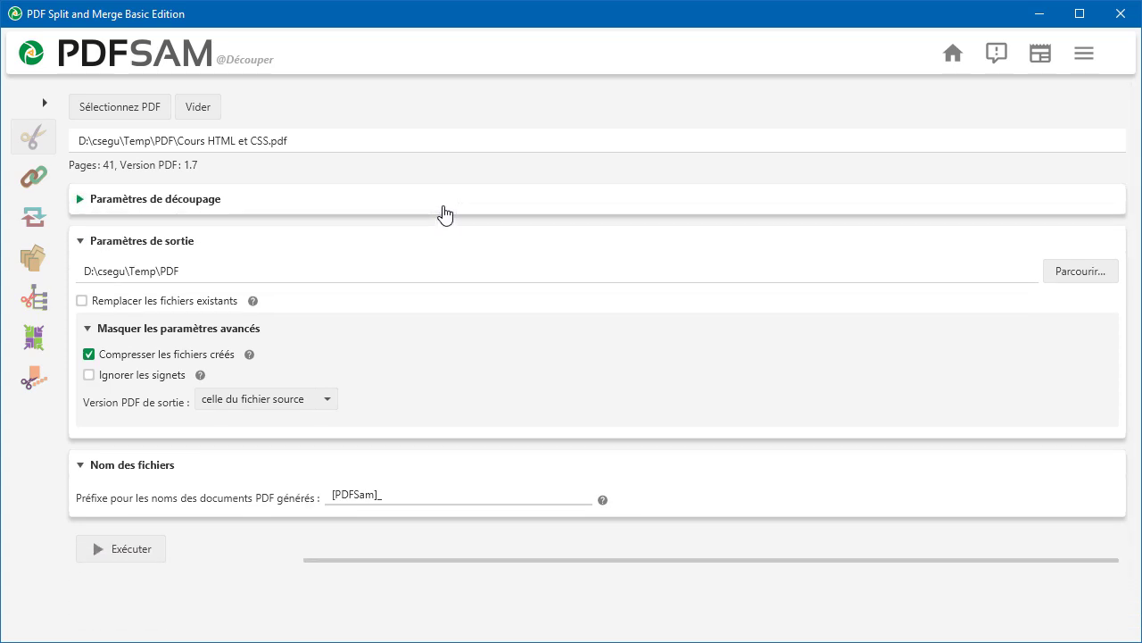
pyautogui.click(441, 209)
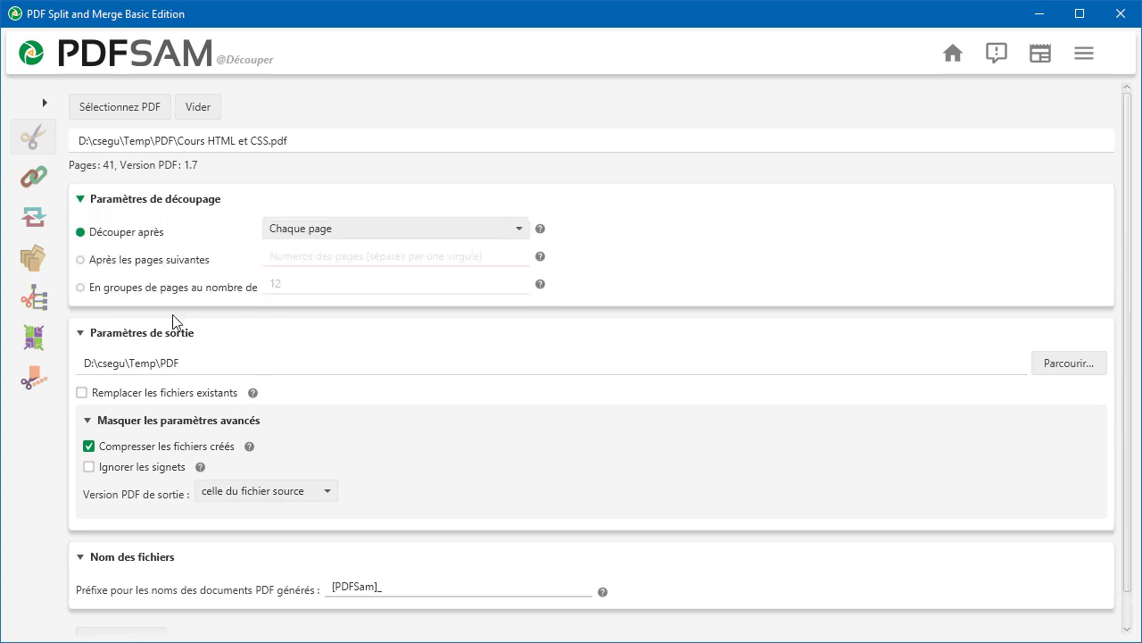
# Step: Choose splitting into groups of pages and set the group size to 5
pyautogui.click(115, 264)
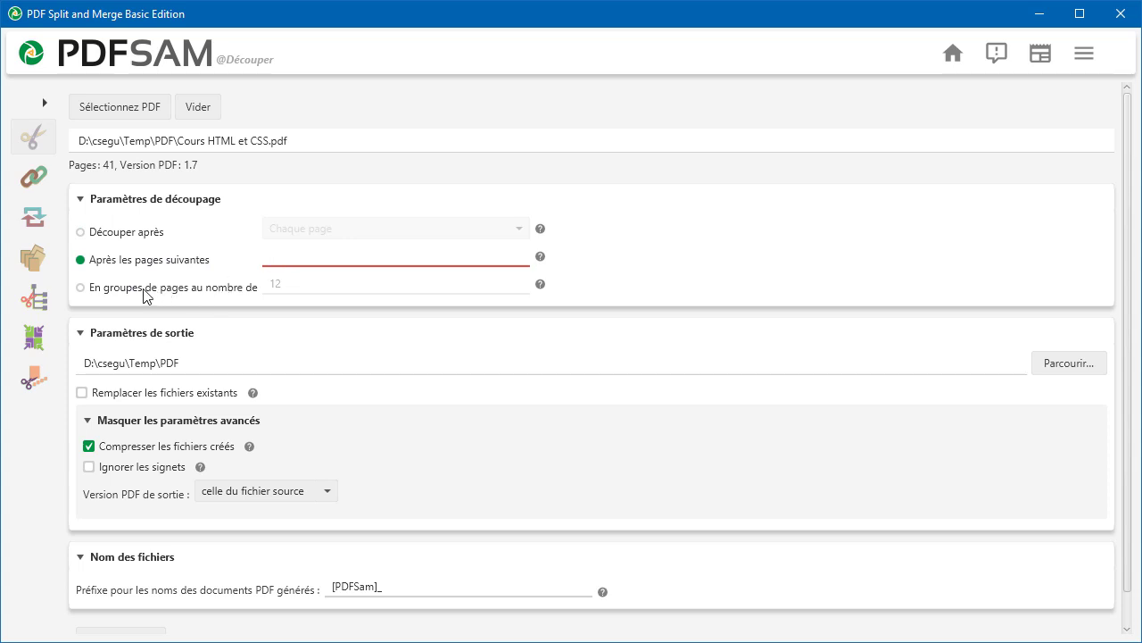
pyautogui.click(147, 293)
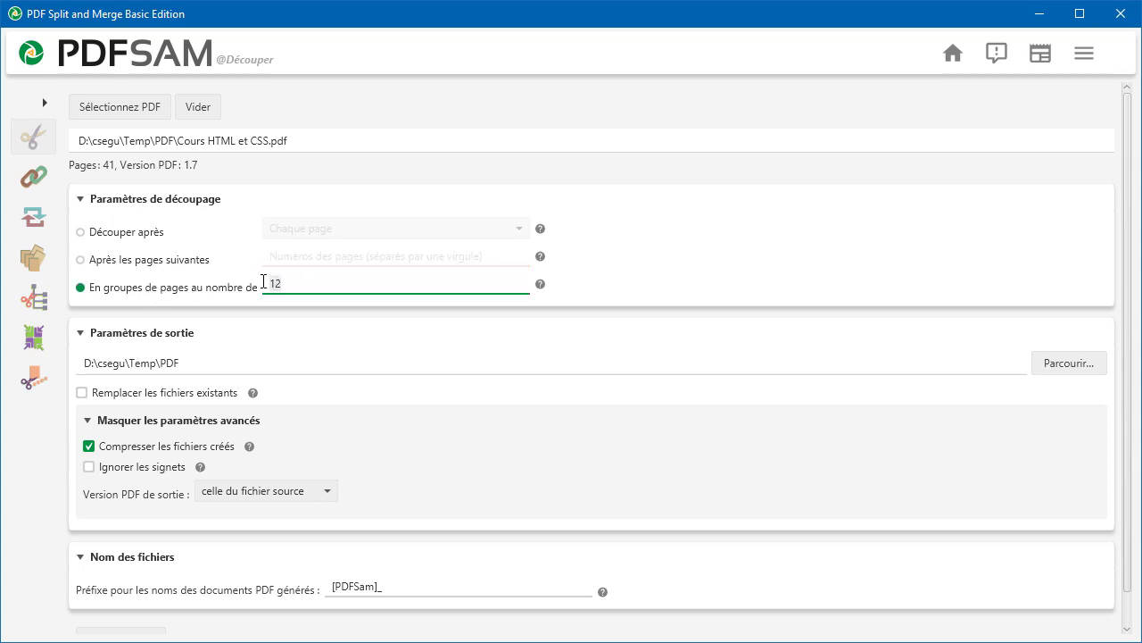
pyautogui.write('5')
# Step: Set the document to split after pages 19 and 35, and check the output folder against the source file's path
pyautogui.click(179, 264)
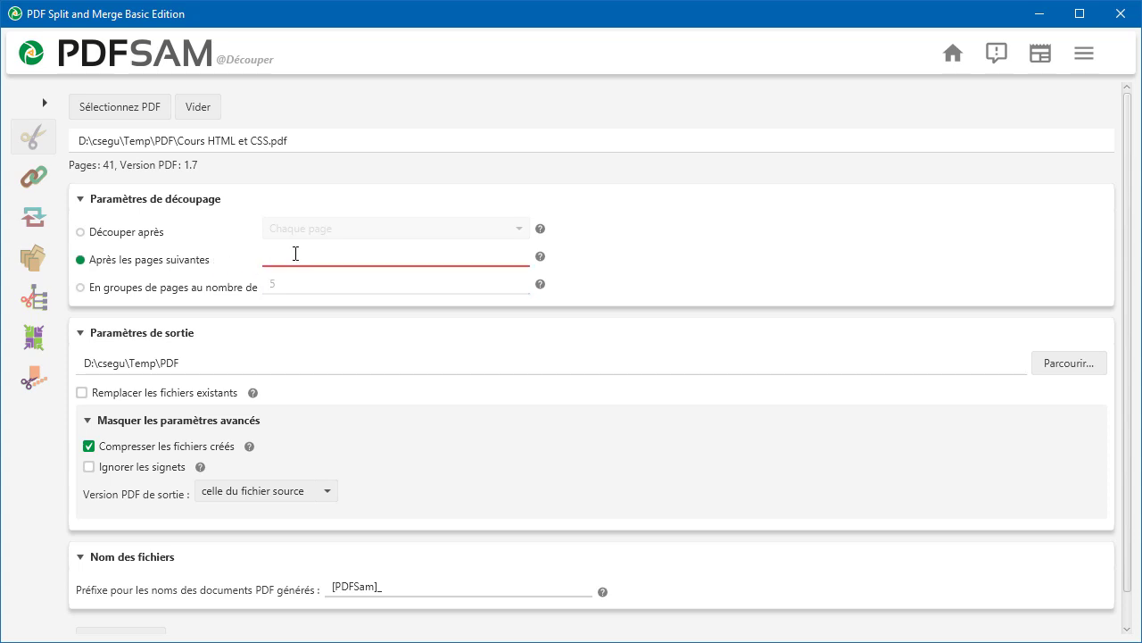
pyautogui.write('19,35')
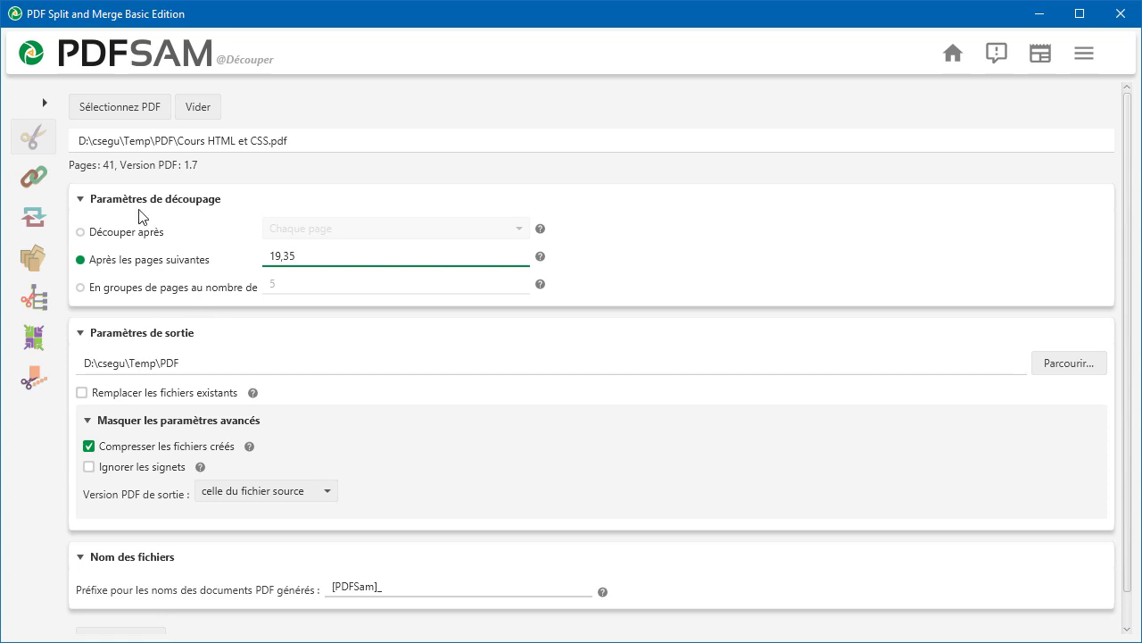
pyautogui.moveTo(79, 141); pyautogui.dragTo(176, 141)
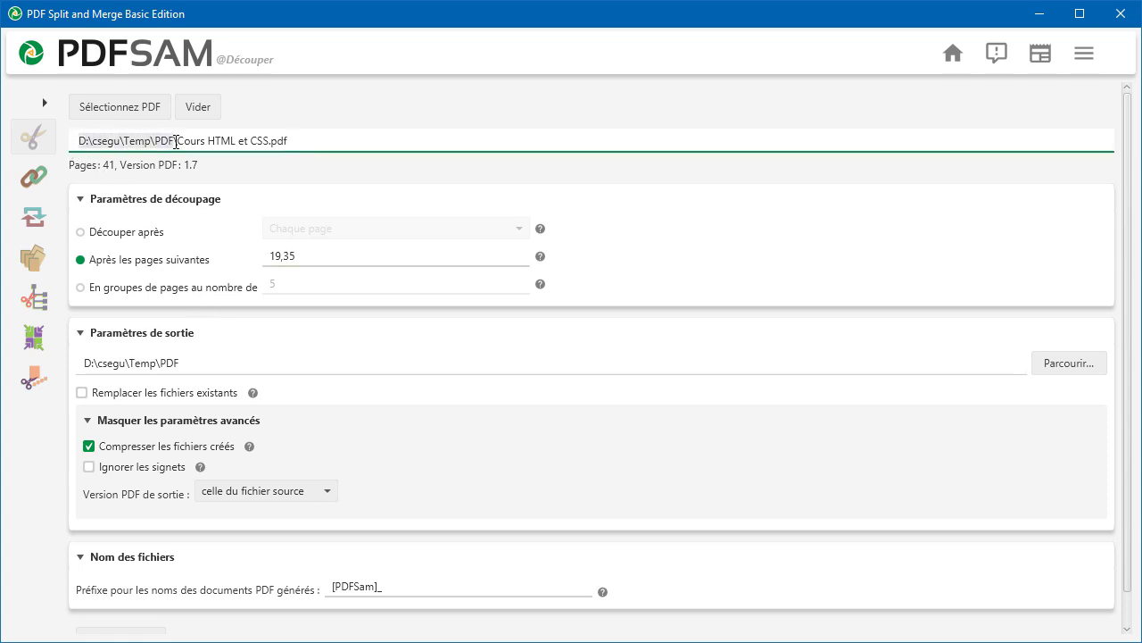
pyautogui.click(205, 362)
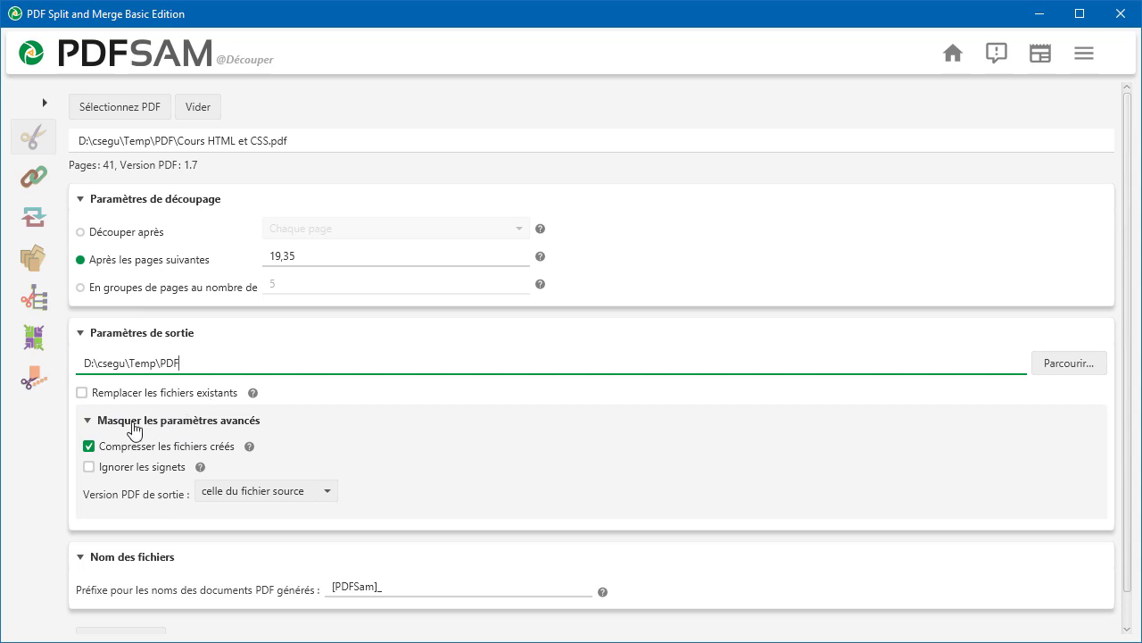
# Step: Review the advanced output settings, including the output PDF version choices, and collapse that section
pyautogui.click(89, 423)
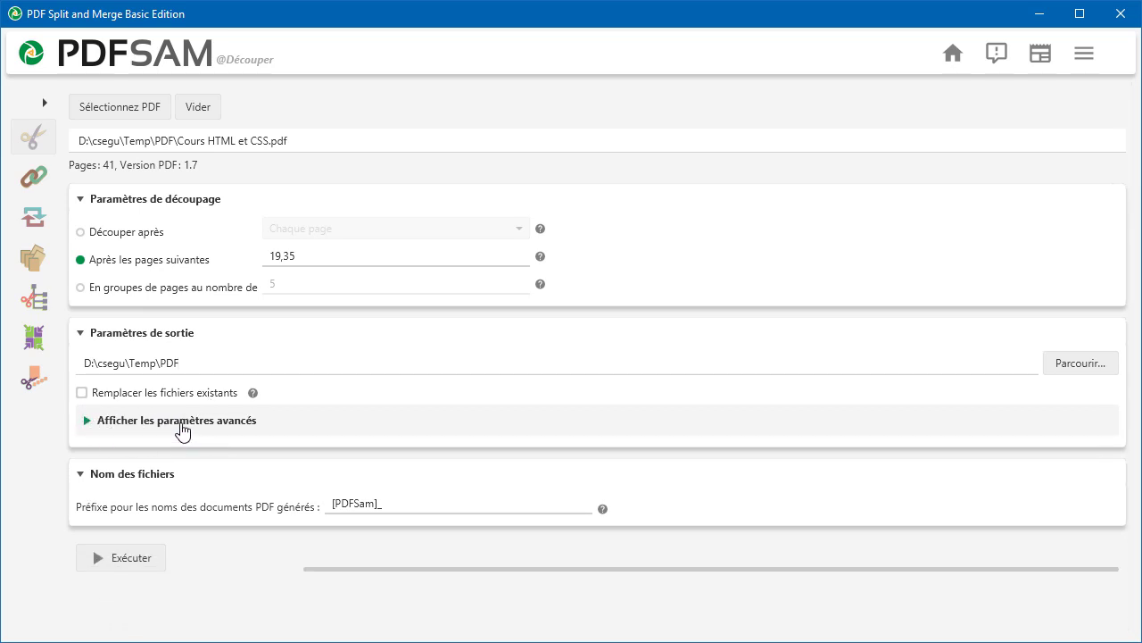
pyautogui.click(85, 427)
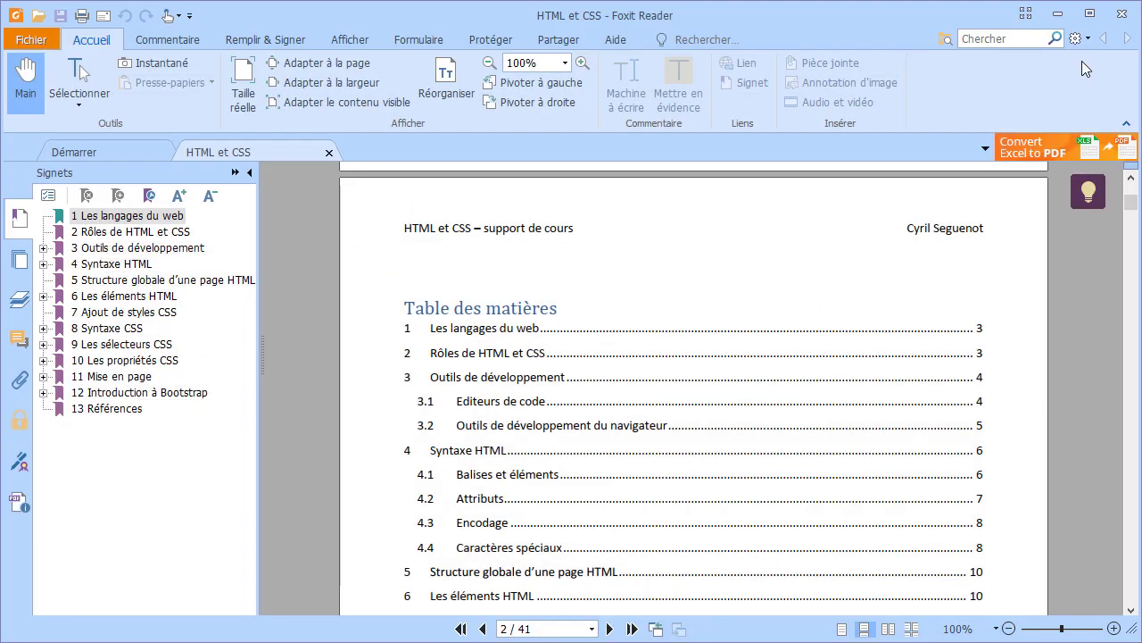
pyautogui.click(1058, 14)
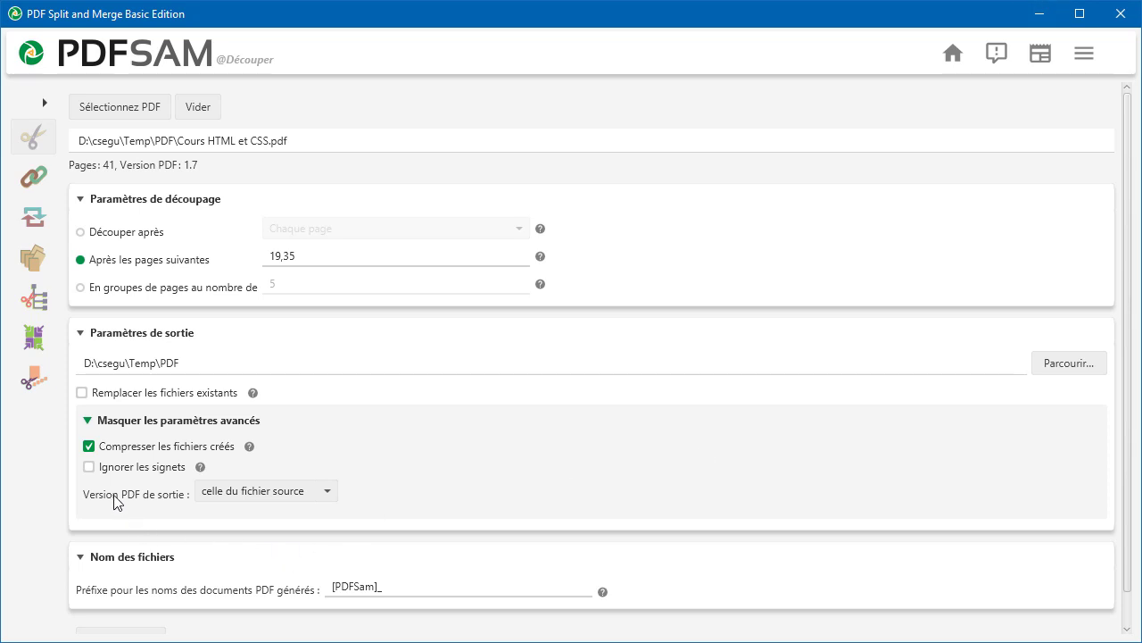
pyautogui.click(327, 493)
pyautogui.click(327, 491)
pyautogui.click(158, 422)
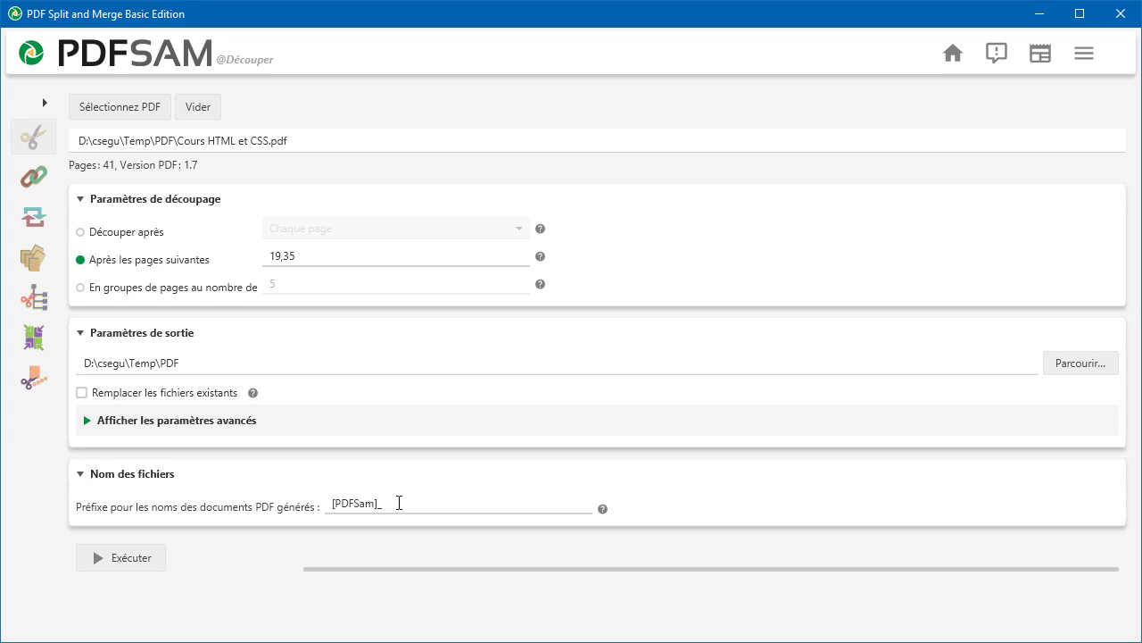
# Step: Replace the generated files' name prefix with [BASENAME]_[FILENUMBER], using the predefined prefix variables joined by an underscore
pyautogui.click(393, 503)
pyautogui.moveTo(393, 502); pyautogui.dragTo(327, 503)
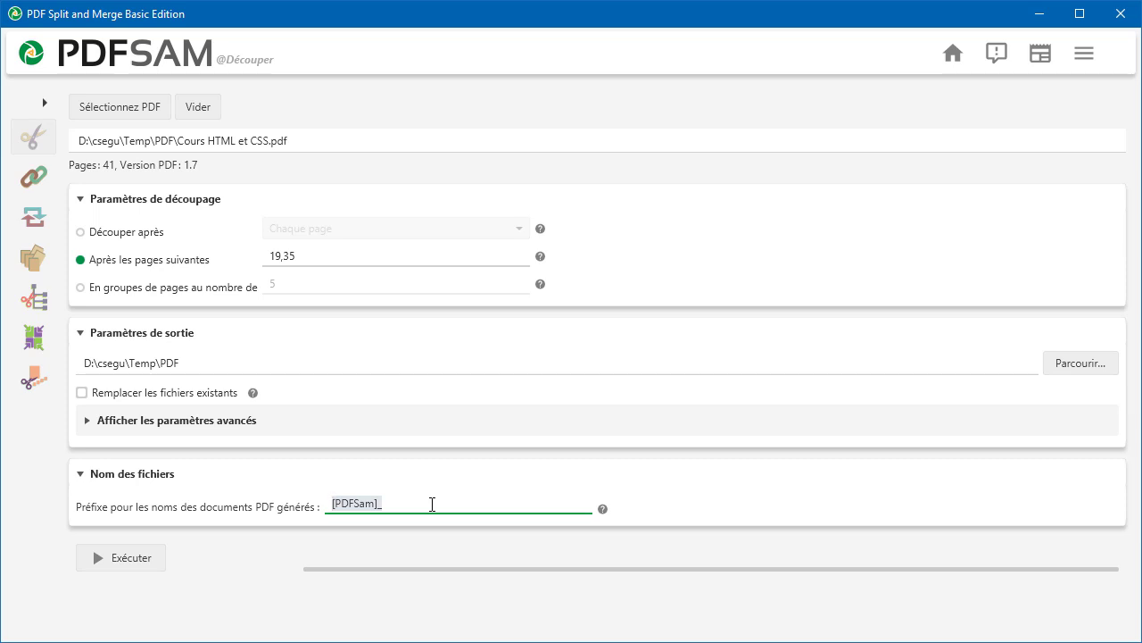
pyautogui.press('BackSpace')
pyautogui.rightClick(393, 501)
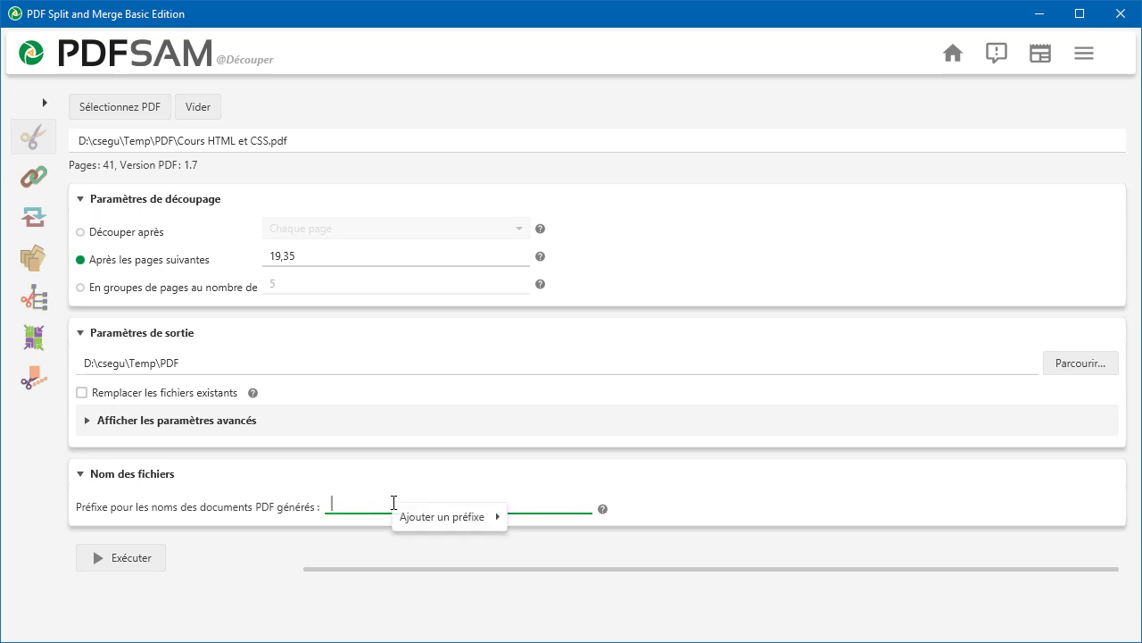
pyautogui.moveTo(428, 528)
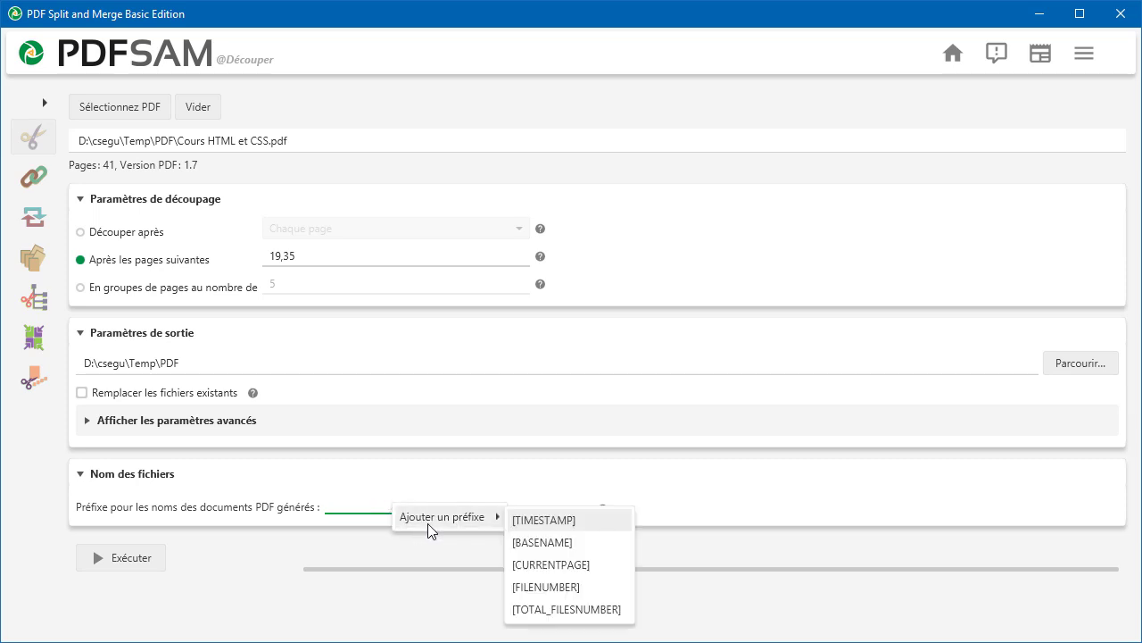
pyautogui.click(557, 543)
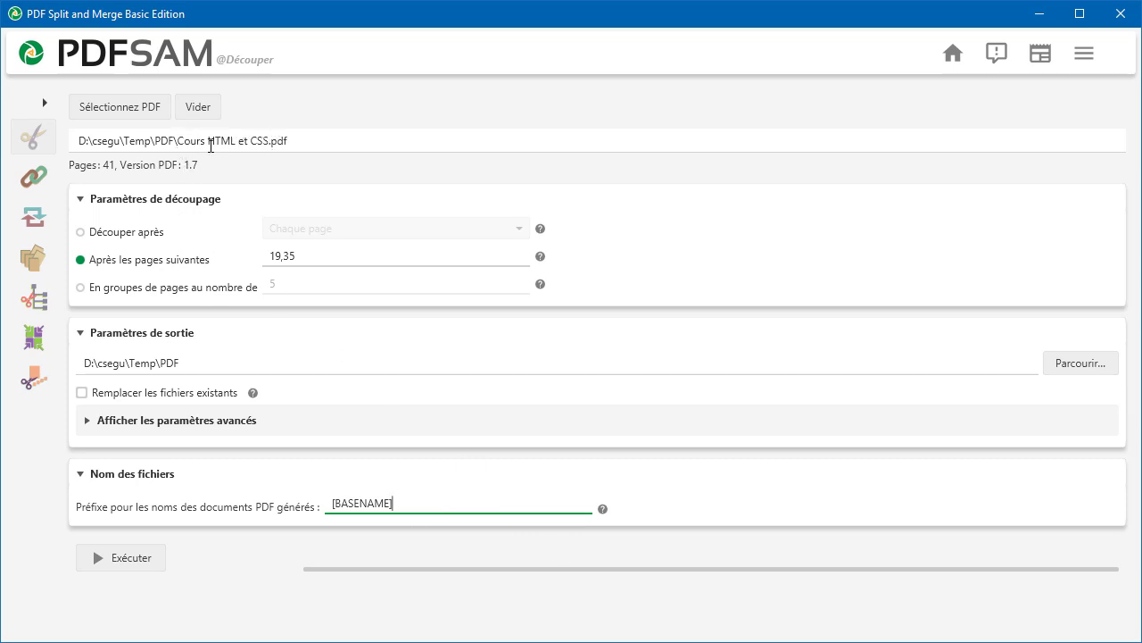
pyautogui.rightClick(440, 503)
pyautogui.moveTo(530, 523)
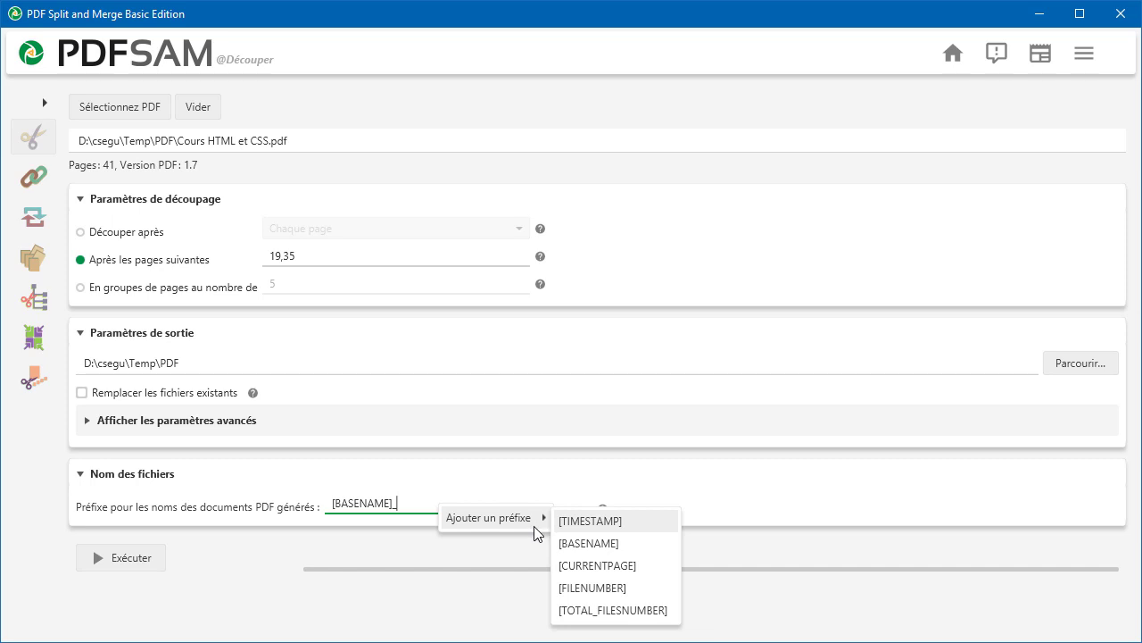
pyautogui.click(624, 589)
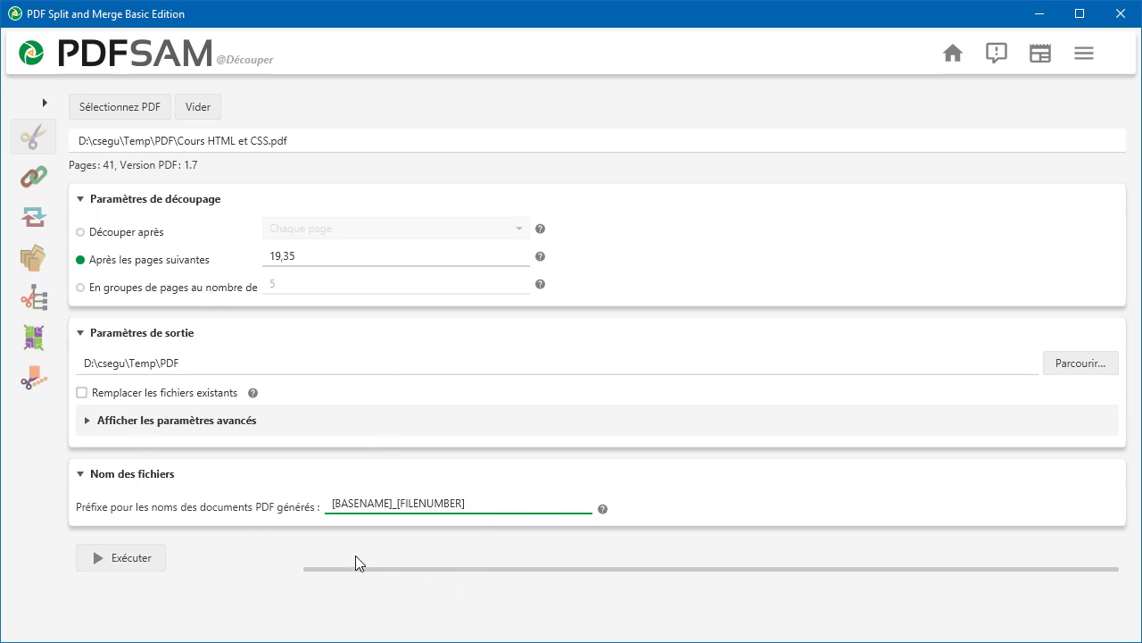
# Step: Run the split and agree to replace existing files with the same names in the output folder
pyautogui.click(128, 562)
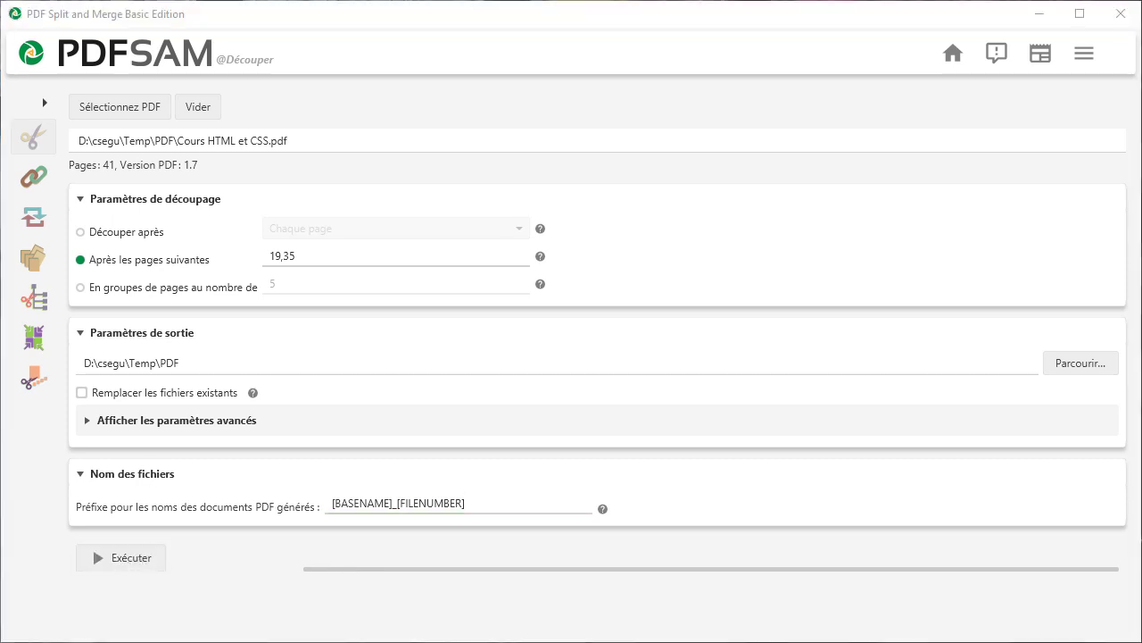
pyautogui.moveTo(486, 2); pyautogui.dragTo(476, 328)
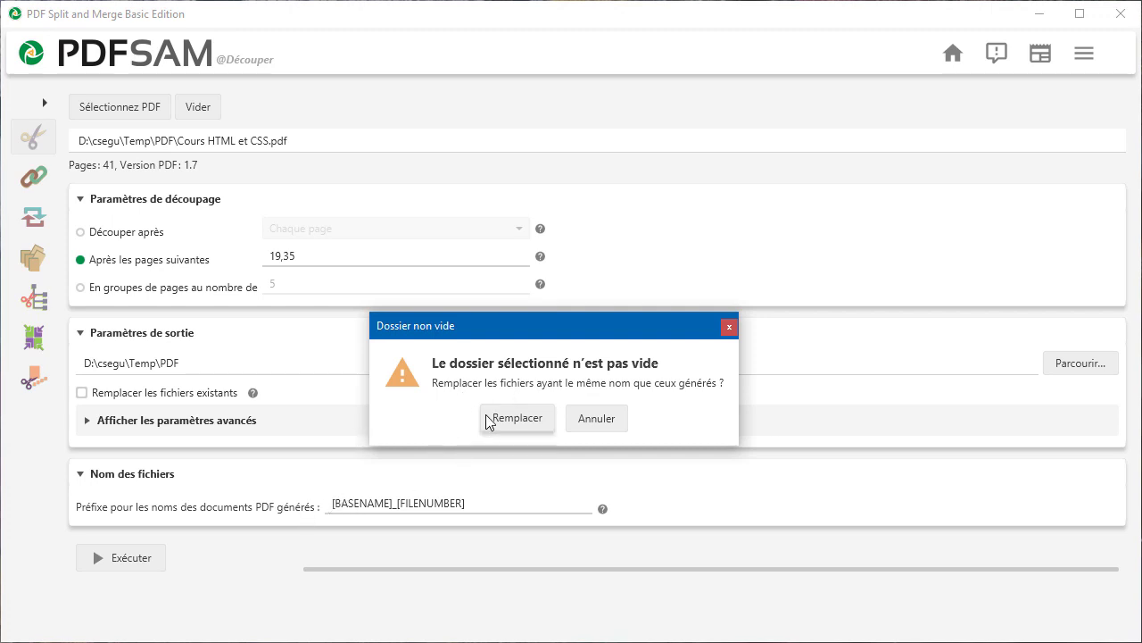
pyautogui.click(526, 422)
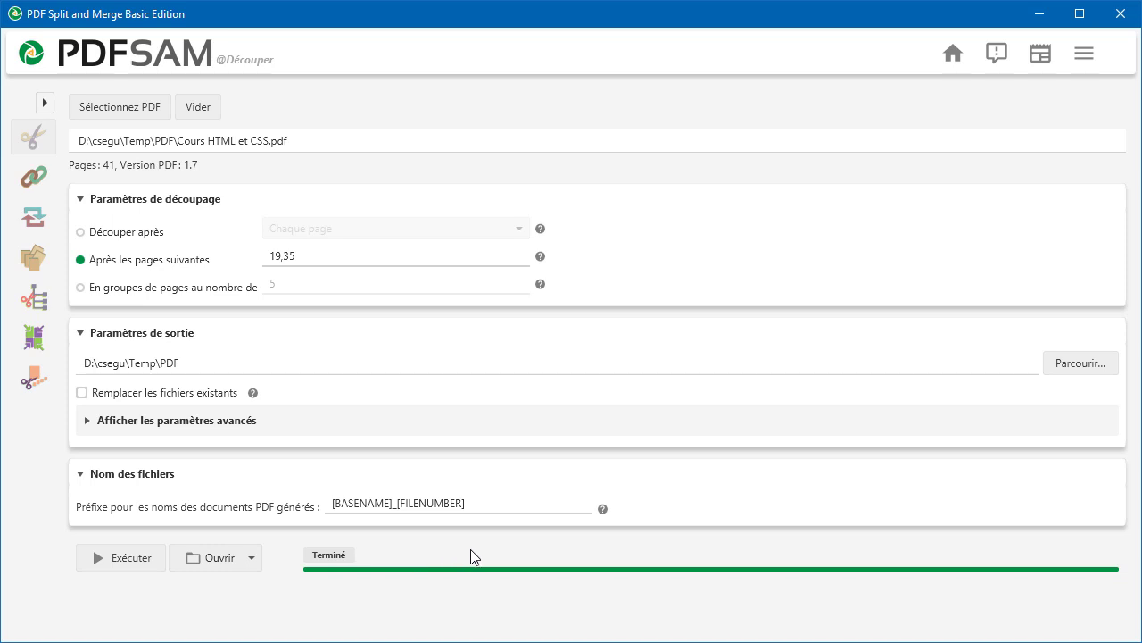
# Step: Open the output folder, then view Cours HTML et CSS_2.pdf and check its pages and bookmarks
pyautogui.click(217, 558)
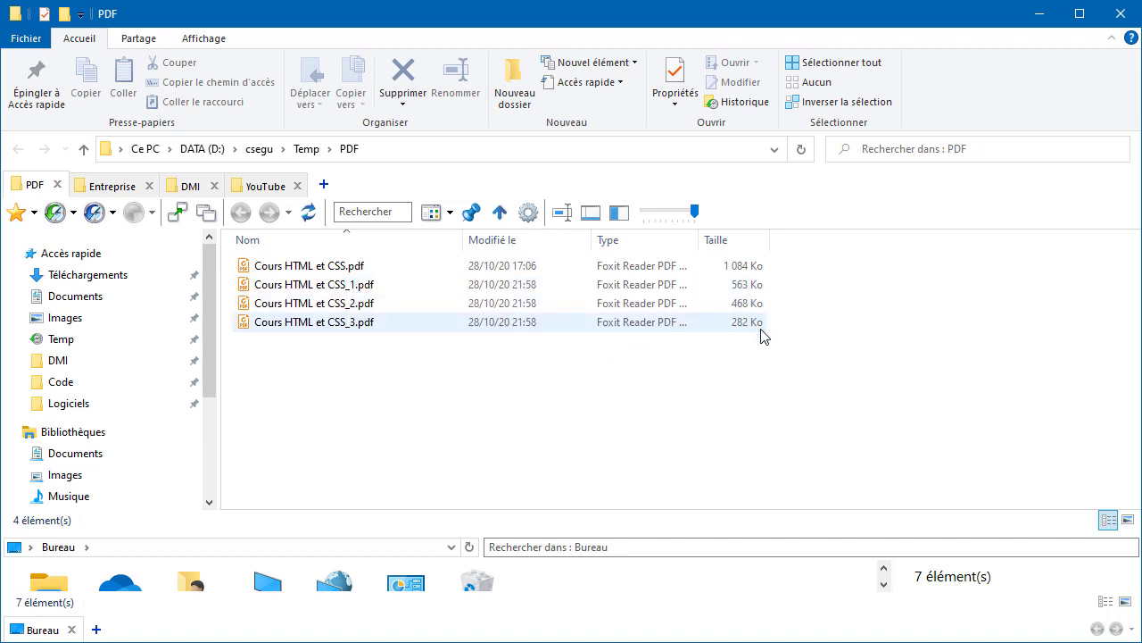
pyautogui.doubleClick(348, 303)
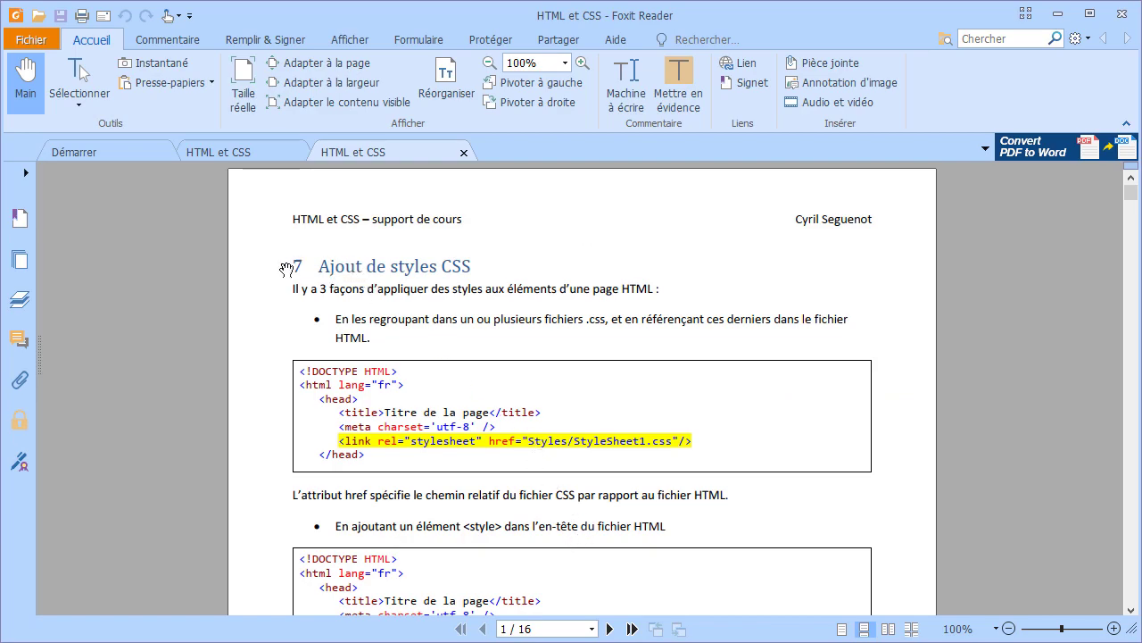
pyautogui.scroll(-15, 336, 266)
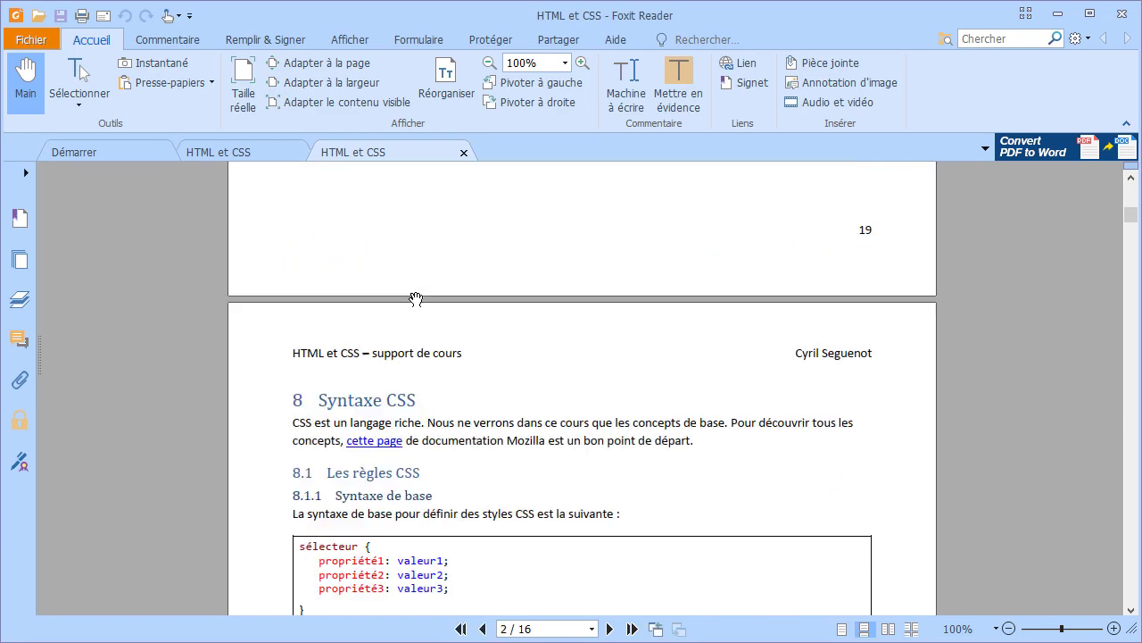
pyautogui.scroll(-20, 418, 295)
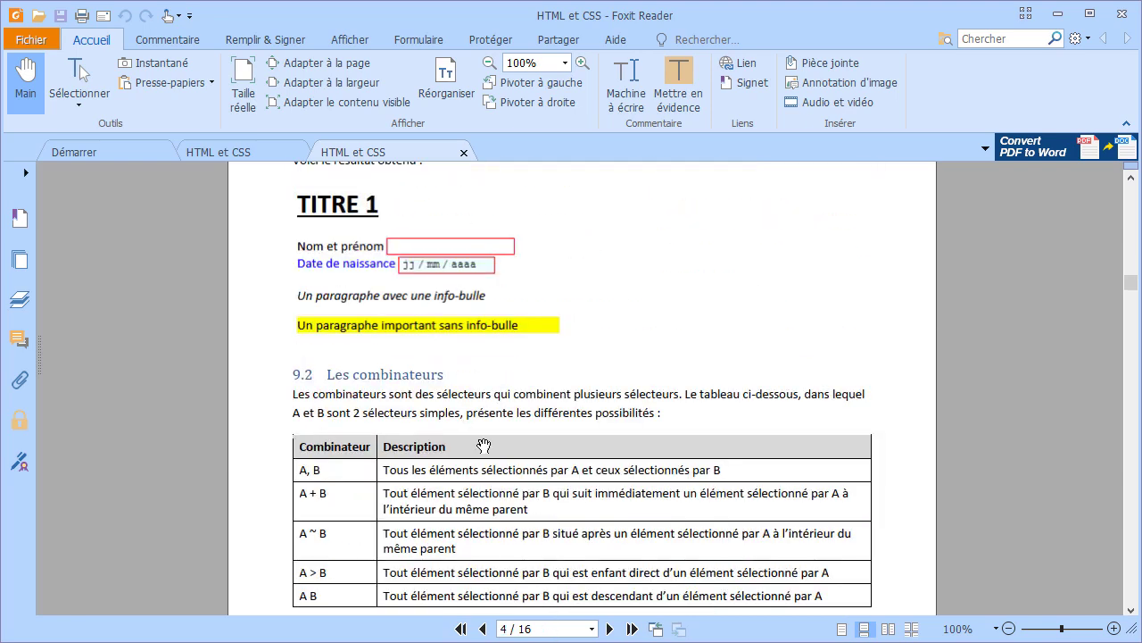
pyautogui.click(20, 218)
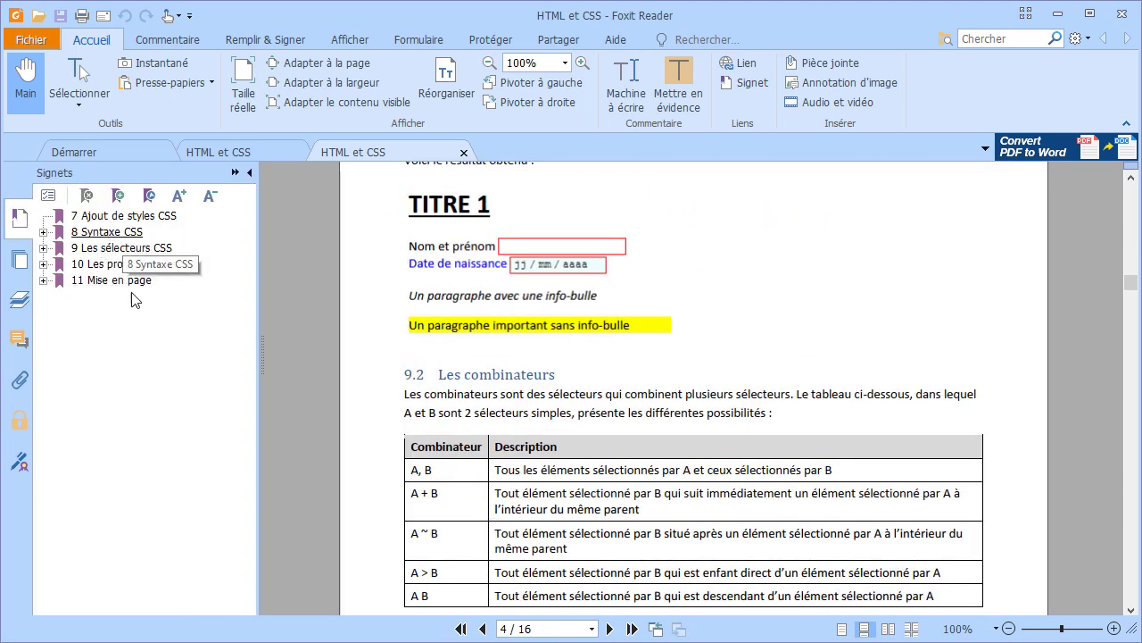
# Step: Return to PDFsam and clear the selected document along with all the split settings
pyautogui.click(1058, 13)
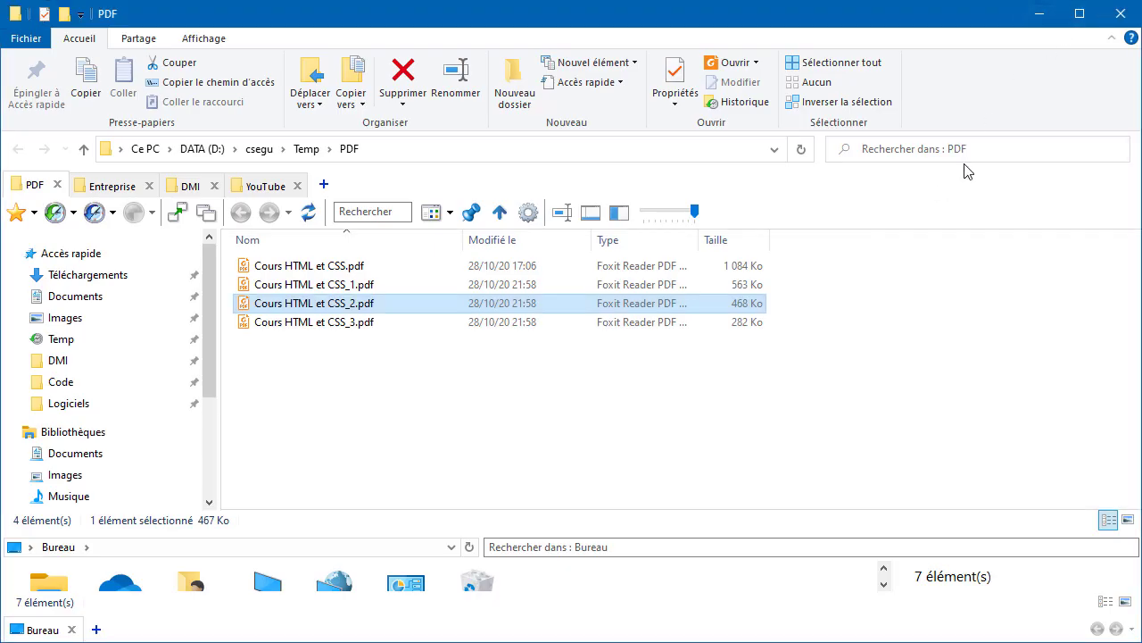
pyautogui.click(1040, 13)
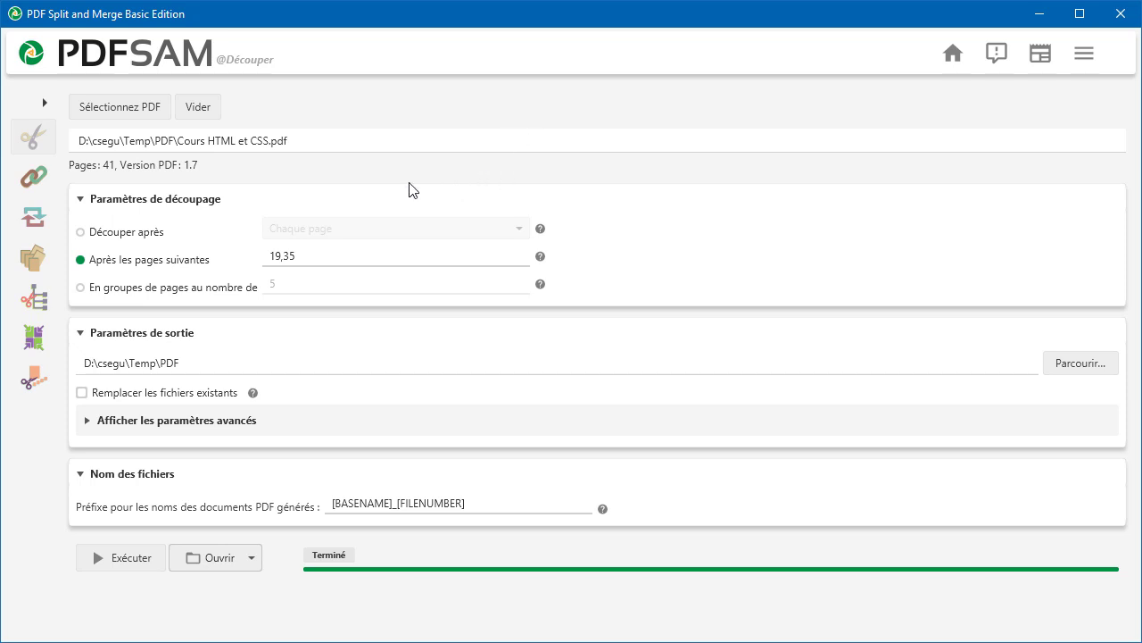
pyautogui.click(202, 106)
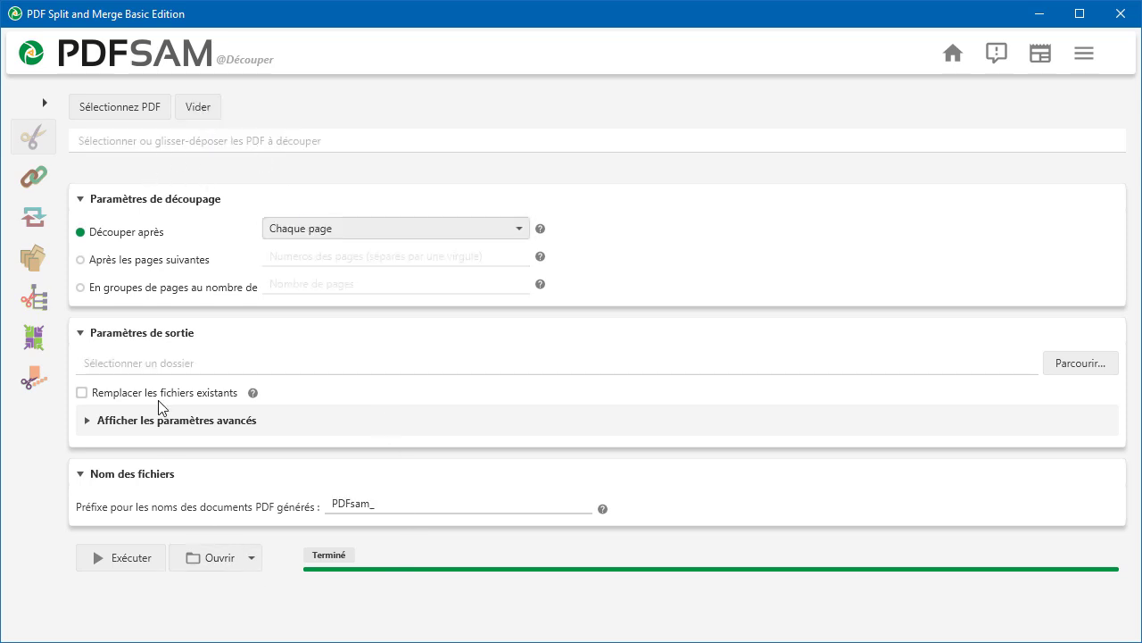